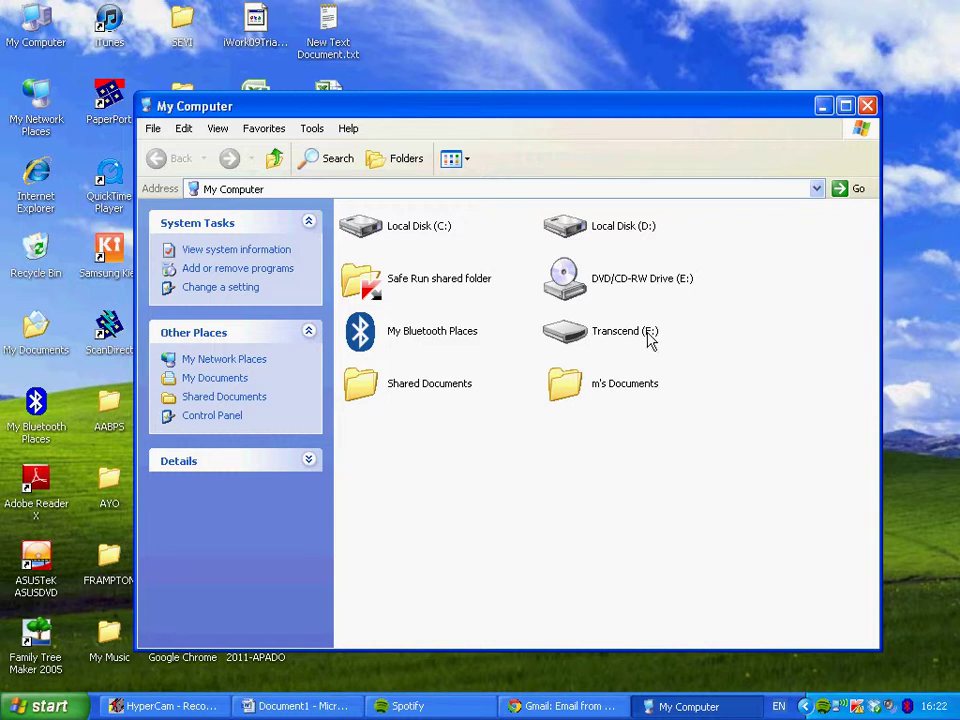
Step: Open the Cover_Letter_2012_example document from the Covering Letter folder inside Job Stuff on the Transcend (F:) drive
double_click(622, 333)
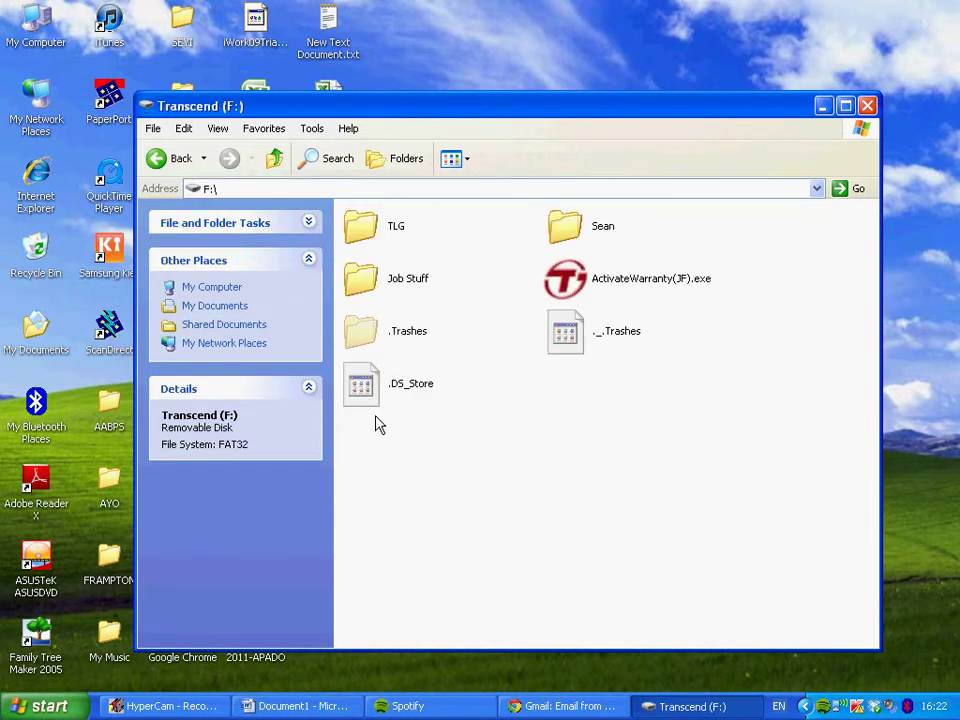
double_click(386, 284)
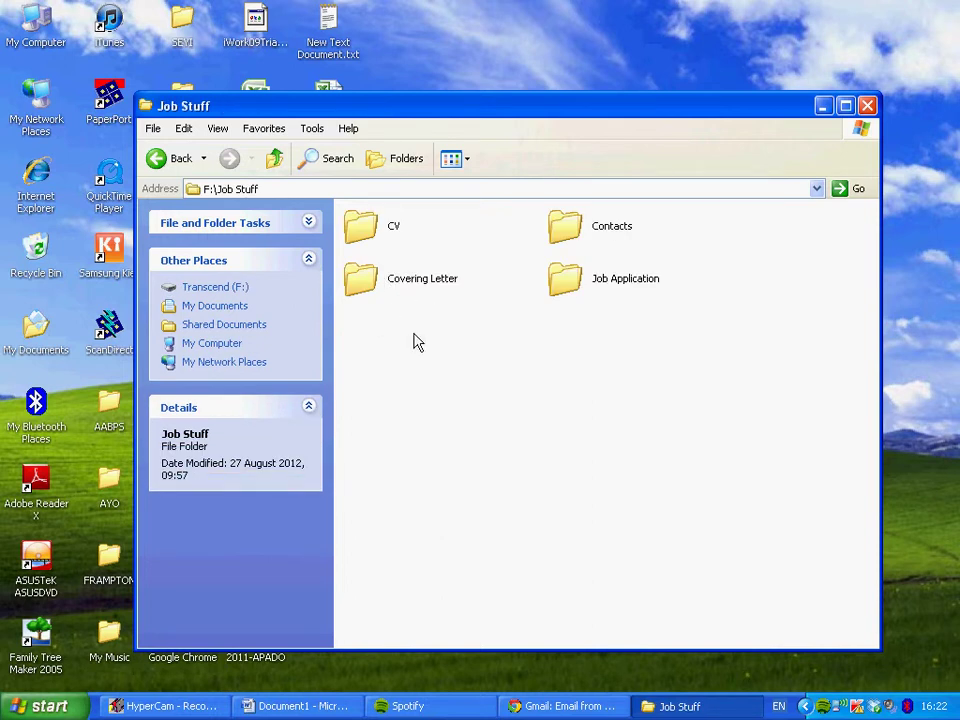
double_click(402, 292)
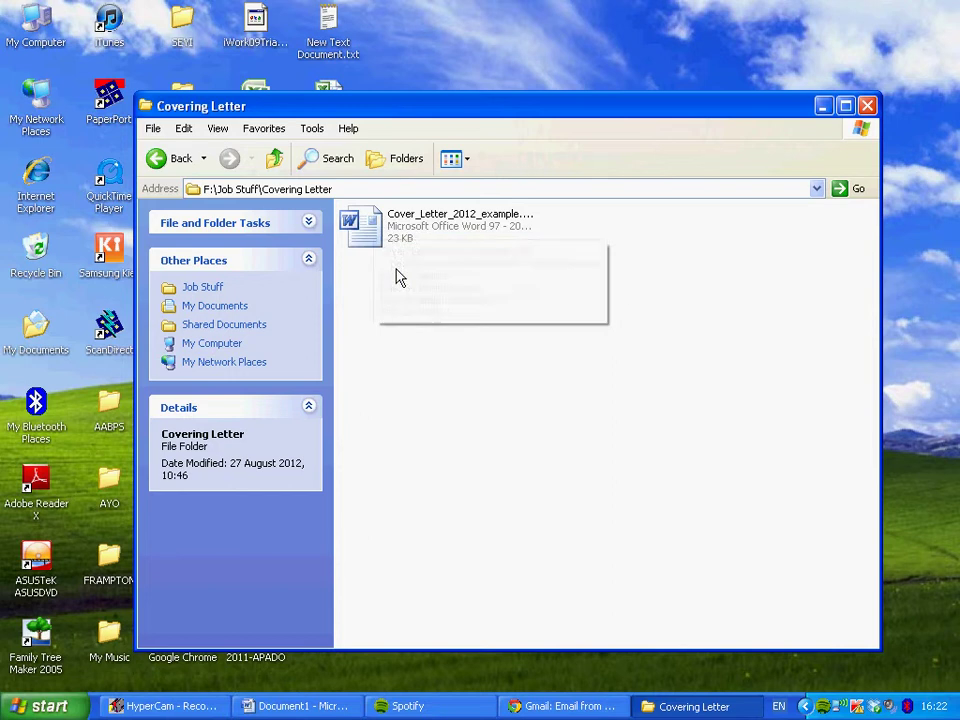
left_click(391, 229)
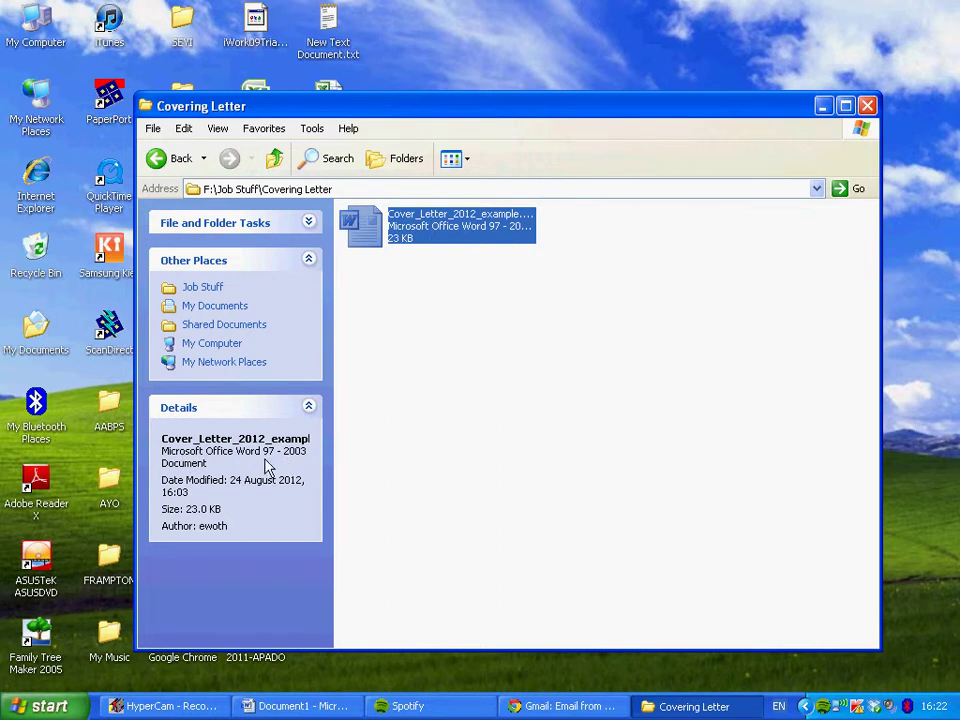
double_click(407, 237)
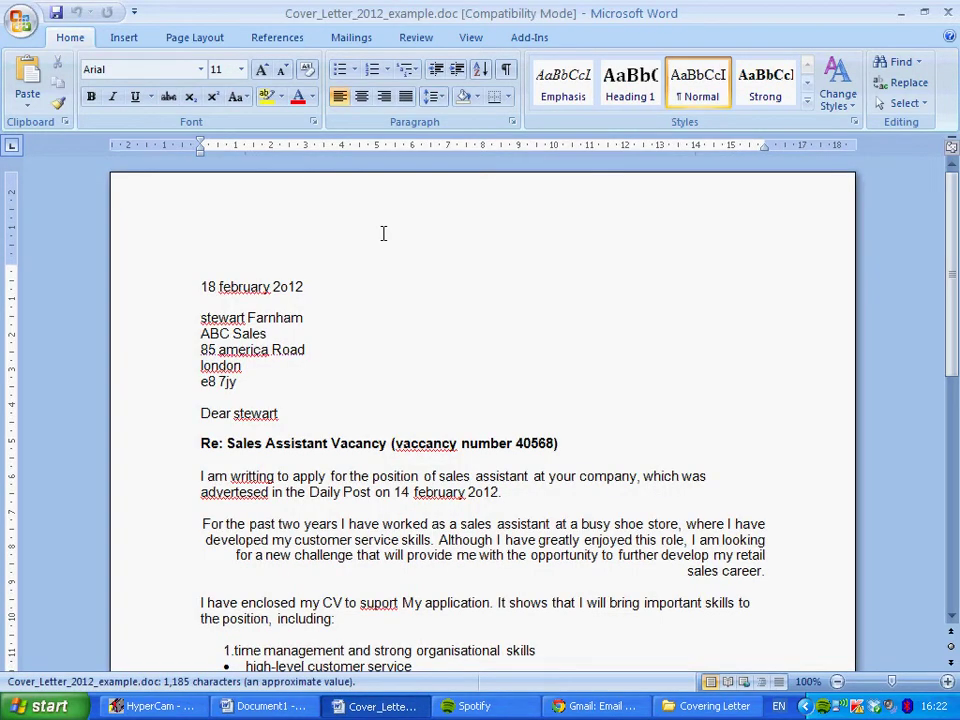
Step: Review the whole cover letter from the date to the signature for spelling, capitalisation and layout errors
scroll(381, 228, "down", 2)
scroll(382, 233, "down", 1)
scroll(394, 218, "up", 2)
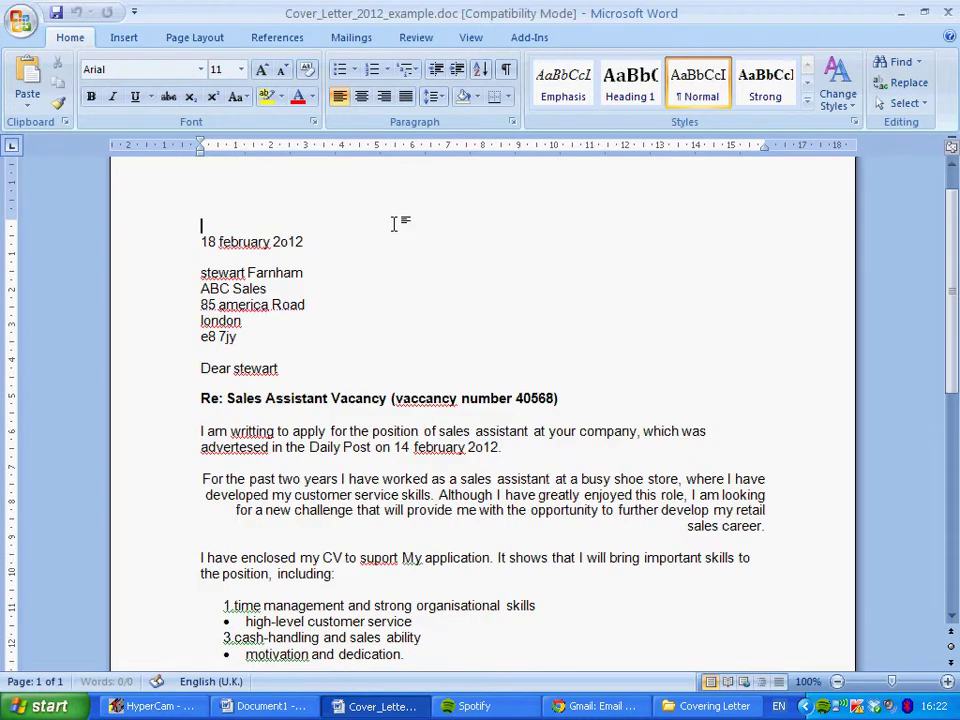
scroll(393, 223, "down", 2)
scroll(394, 220, "down", 3)
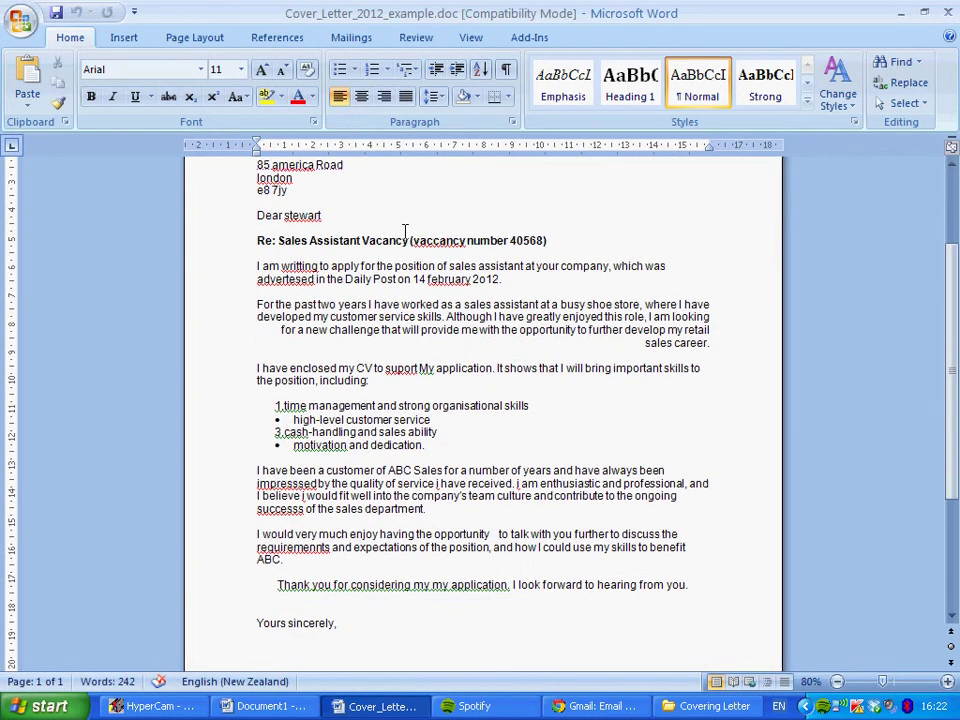
scroll(405, 232, "down", 3)
scroll(405, 231, "up", 4)
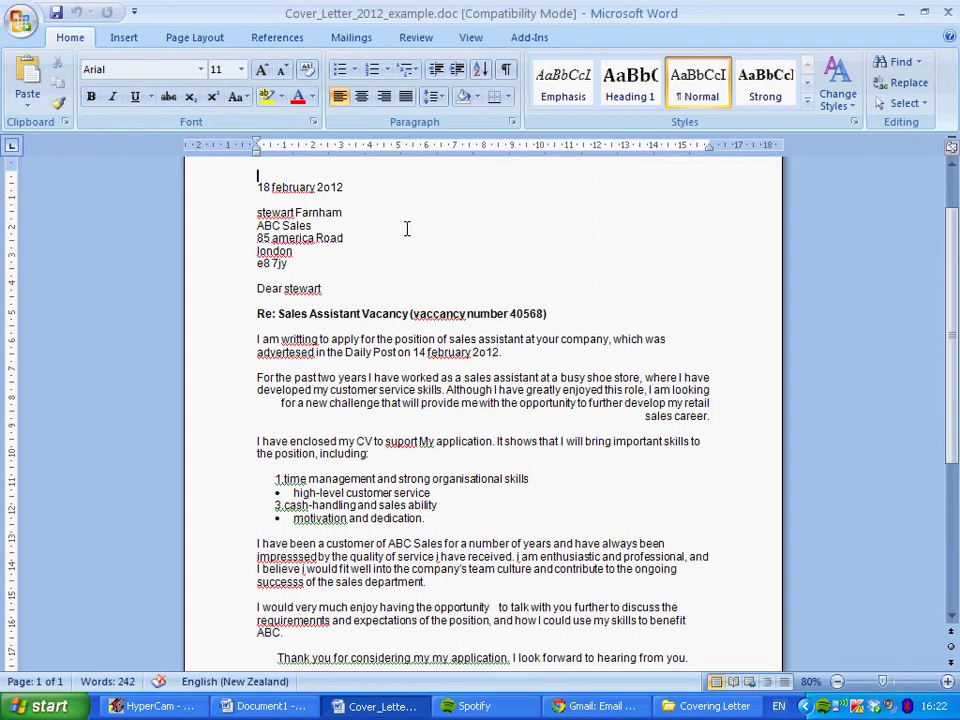
scroll(456, 240, "up", 1)
scroll(456, 240, "down", 5)
scroll(459, 239, "up", 4)
scroll(459, 239, "up", 1)
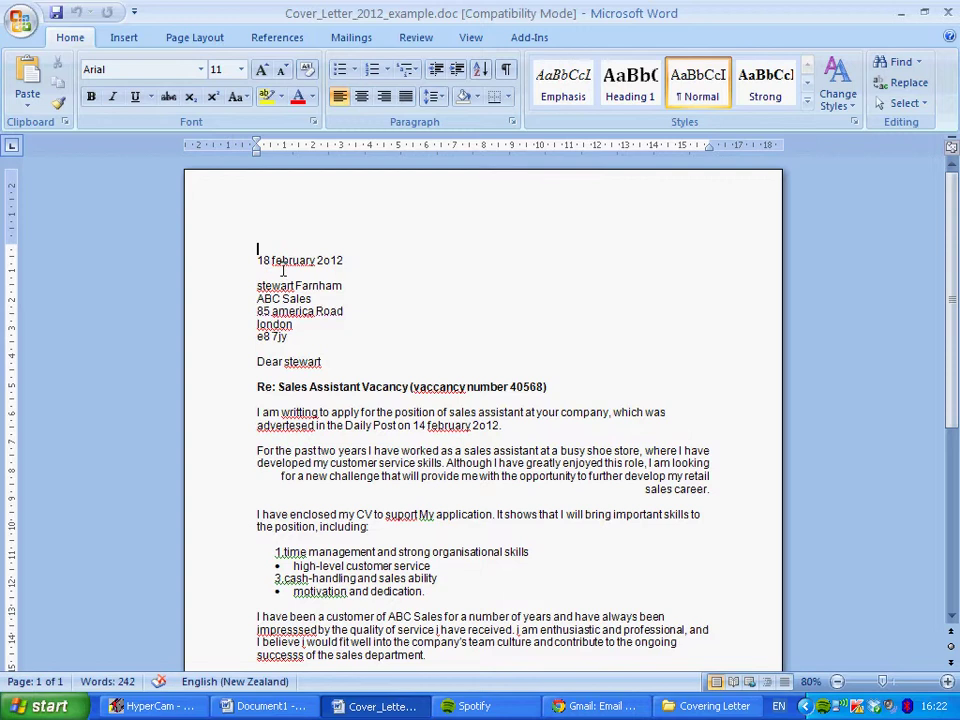
scroll(285, 258, "down", 5)
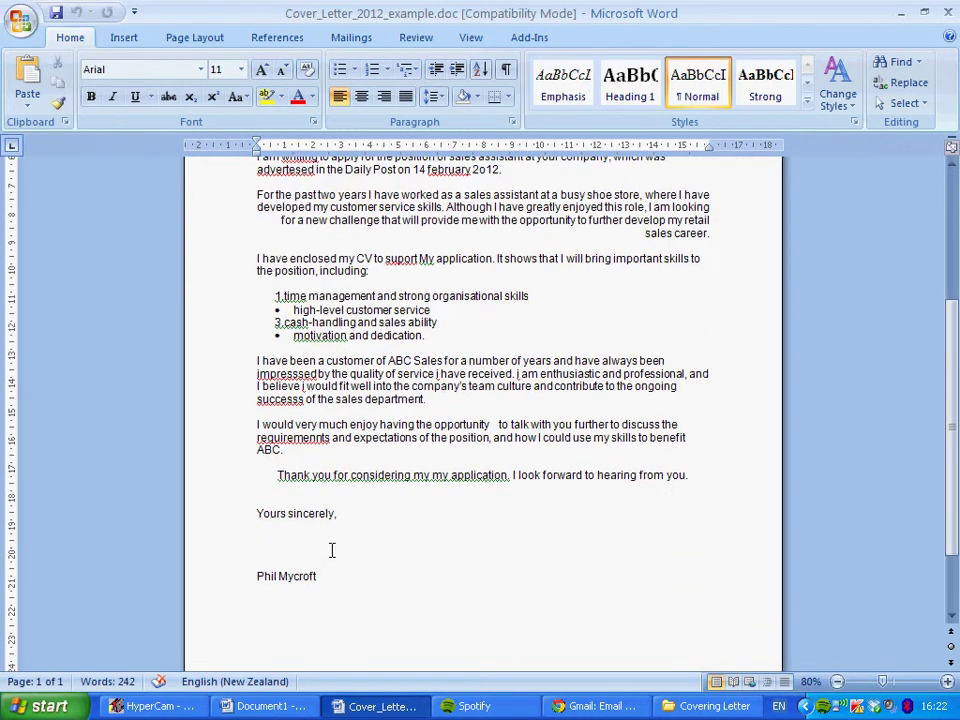
scroll(357, 493, "up", 5)
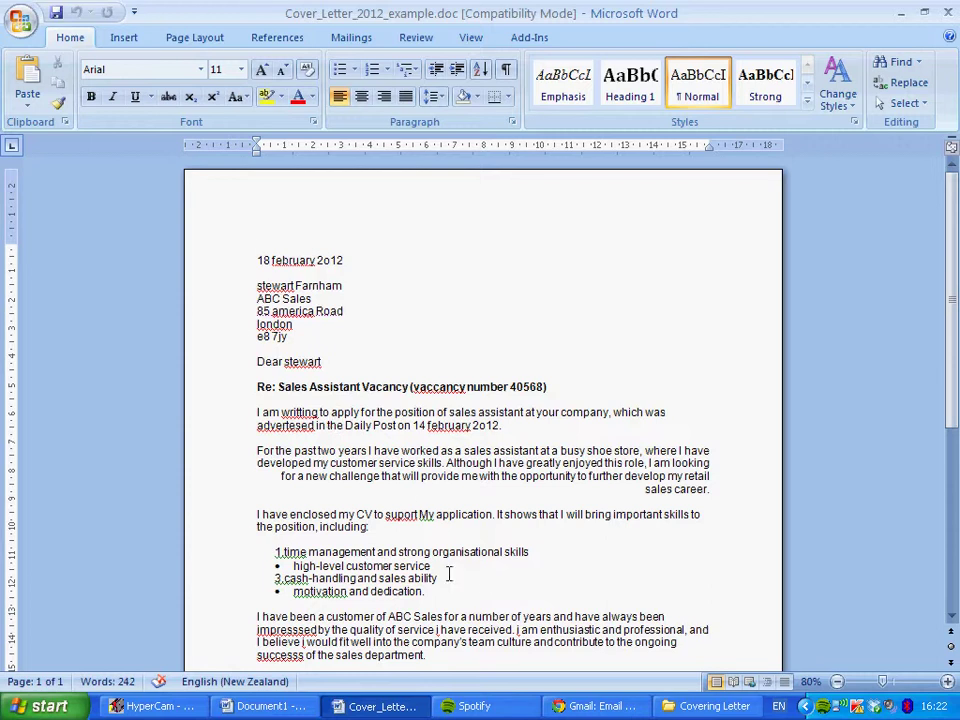
scroll(428, 510, "down", 3)
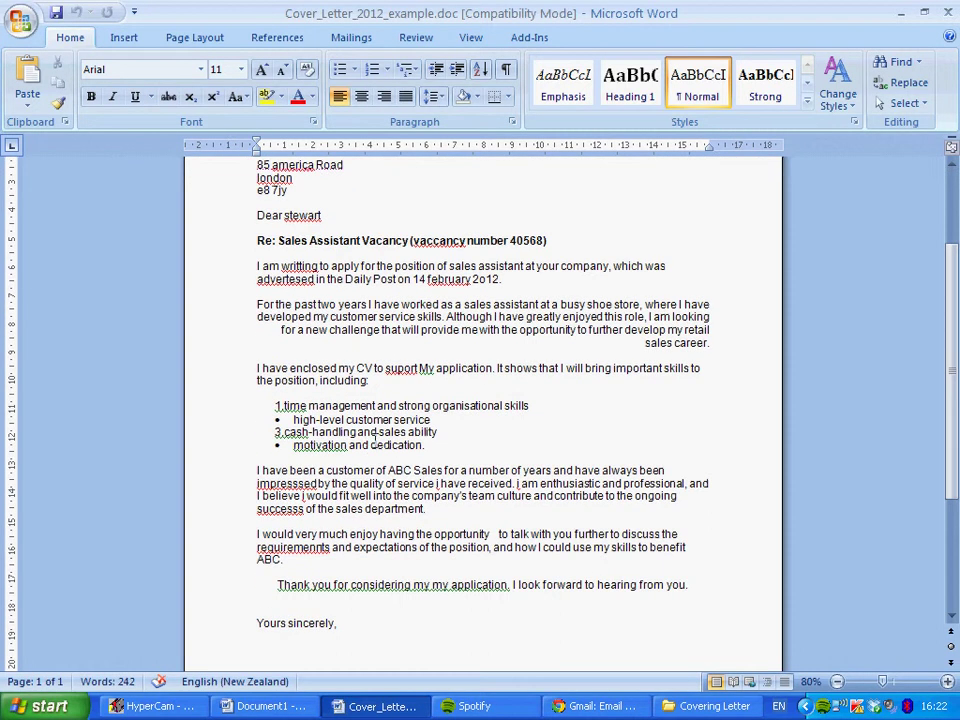
scroll(377, 441, "up", 3)
scroll(378, 449, "down", 7)
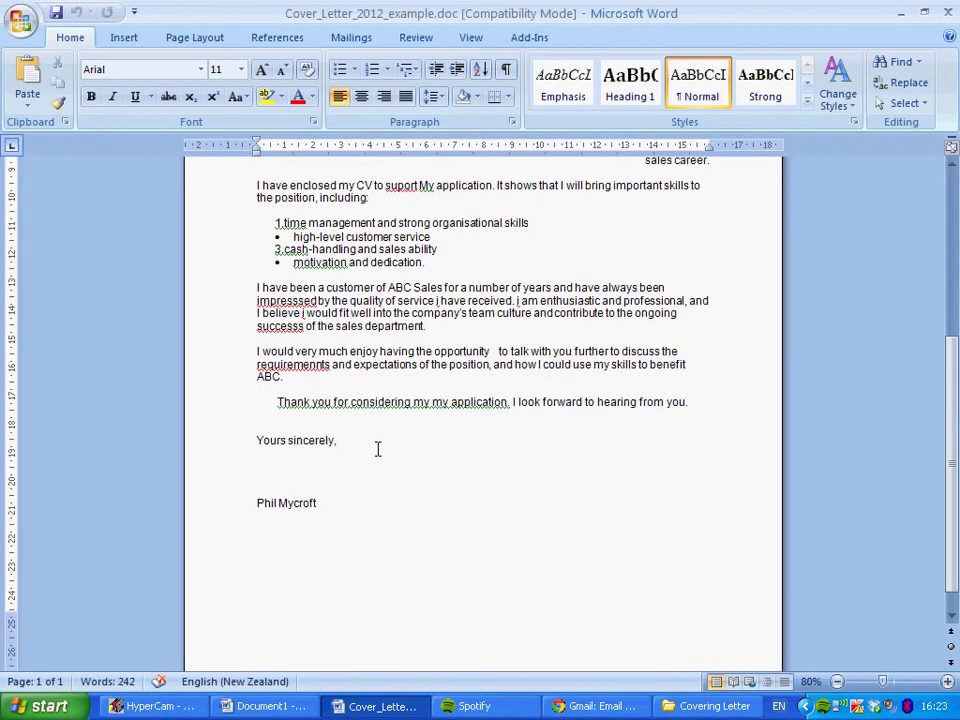
scroll(378, 449, "up", 7)
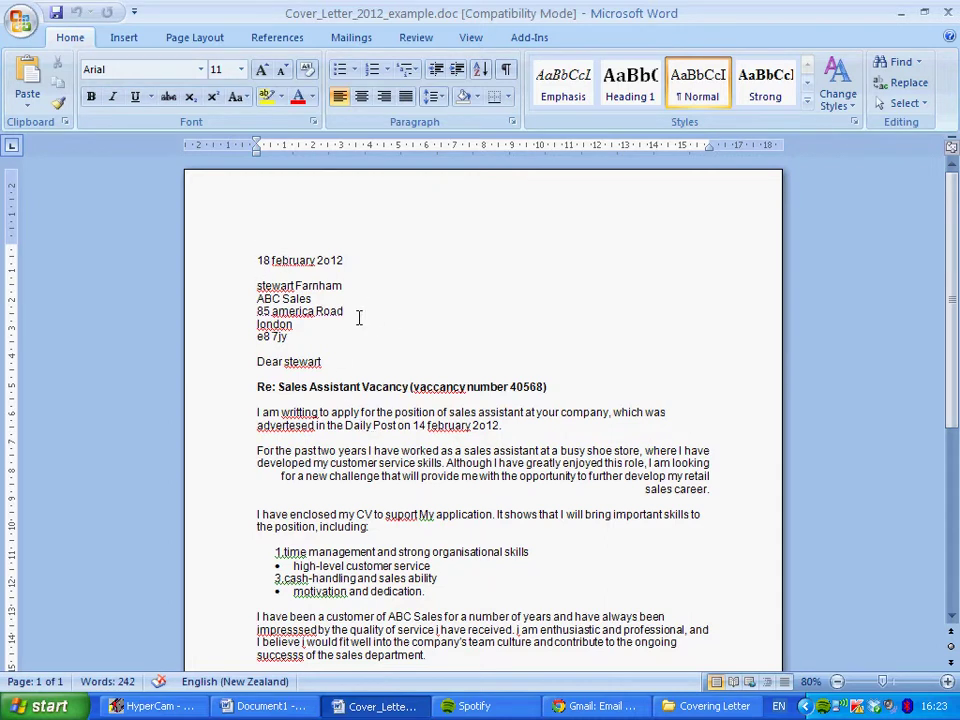
scroll(397, 498, "down", 1)
scroll(397, 498, "down", 5)
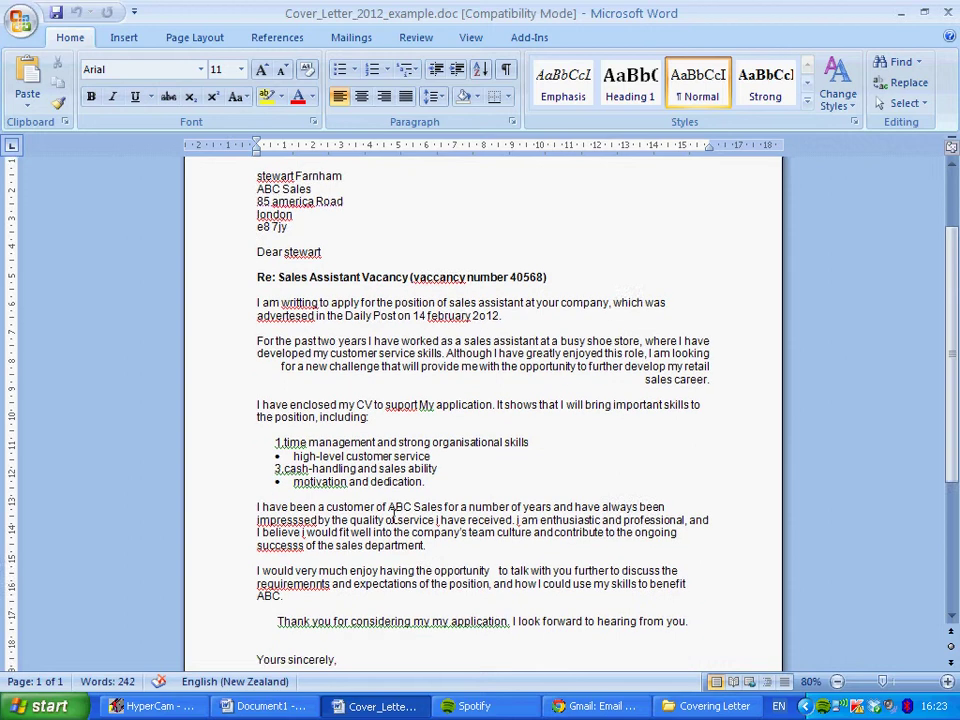
scroll(298, 511, "down", 2)
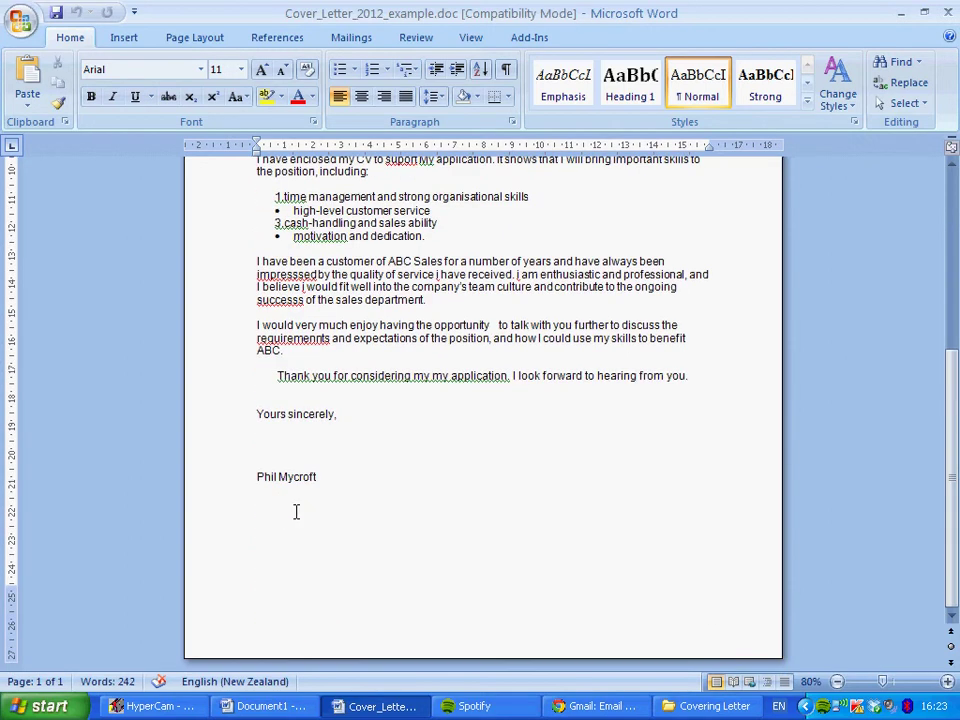
scroll(246, 504, "up", 8)
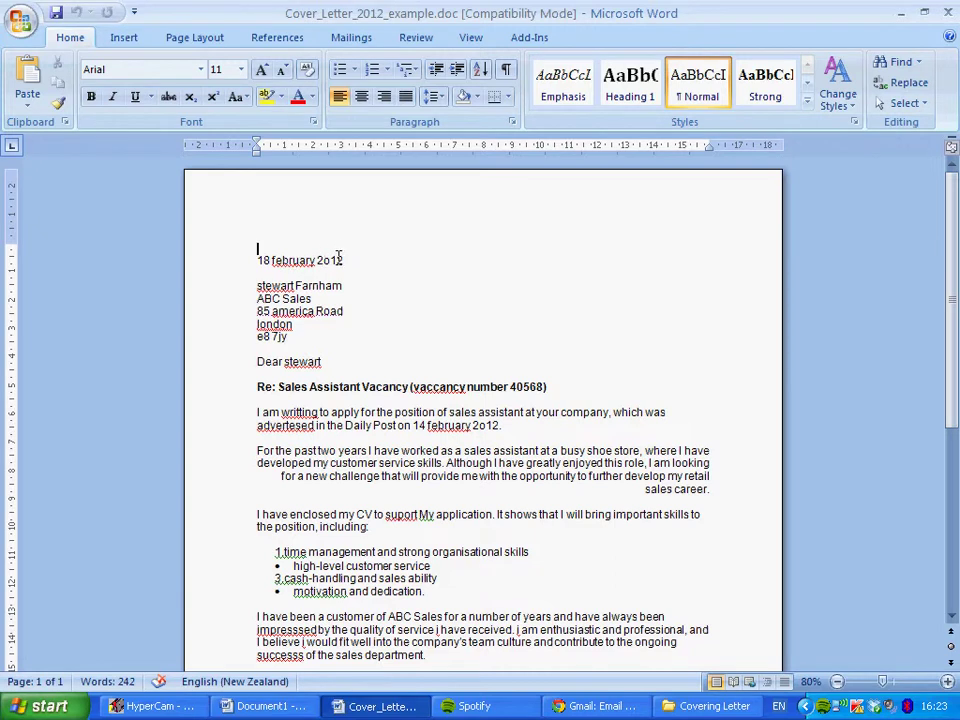
Step: Correct the date line of the letter to read 18 February 2012, using the spelling suggestion for the month and a zero in the year
right_click(288, 262)
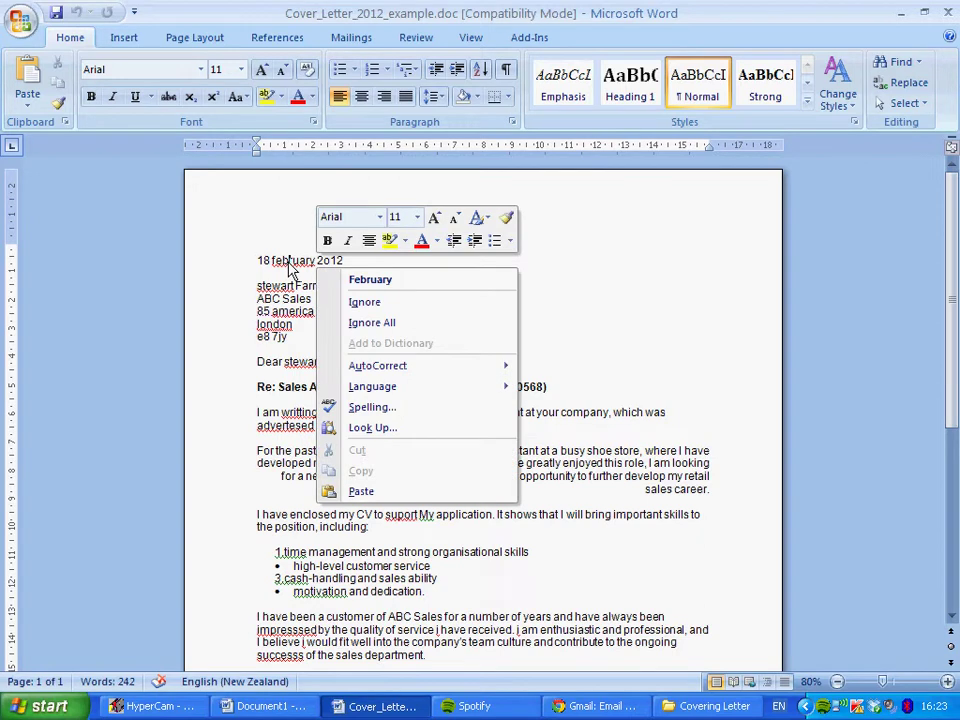
left_click(366, 279)
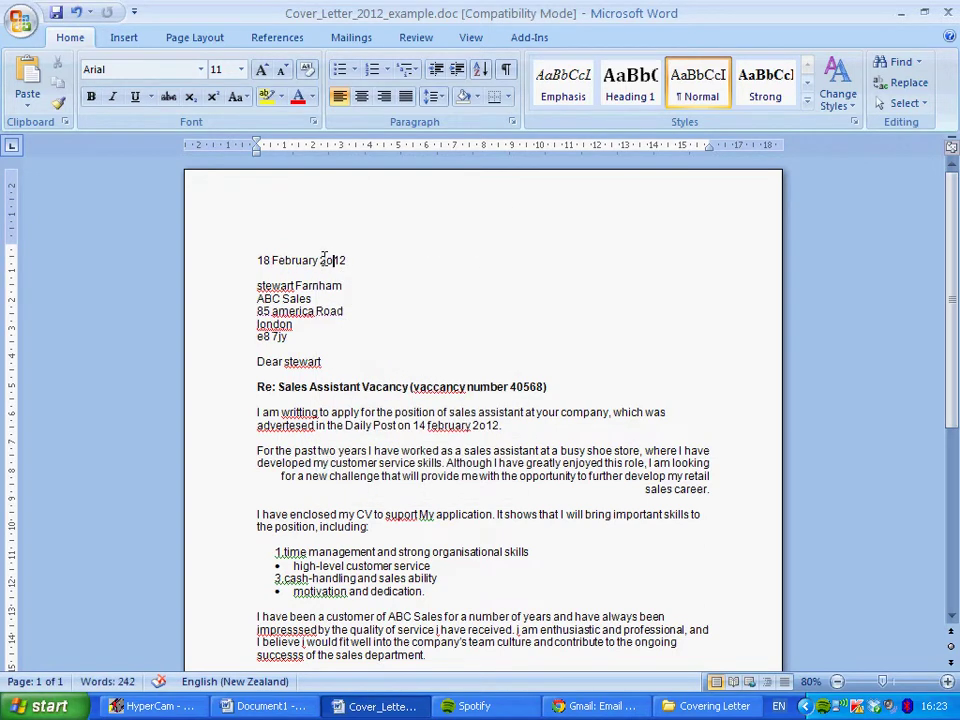
left_click_drag(320, 260, 336, 260)
left_click(332, 270)
key("BackSpace")
type("0")
key("BackSpace")
type("0")
left_click_drag(260, 260, 332, 259)
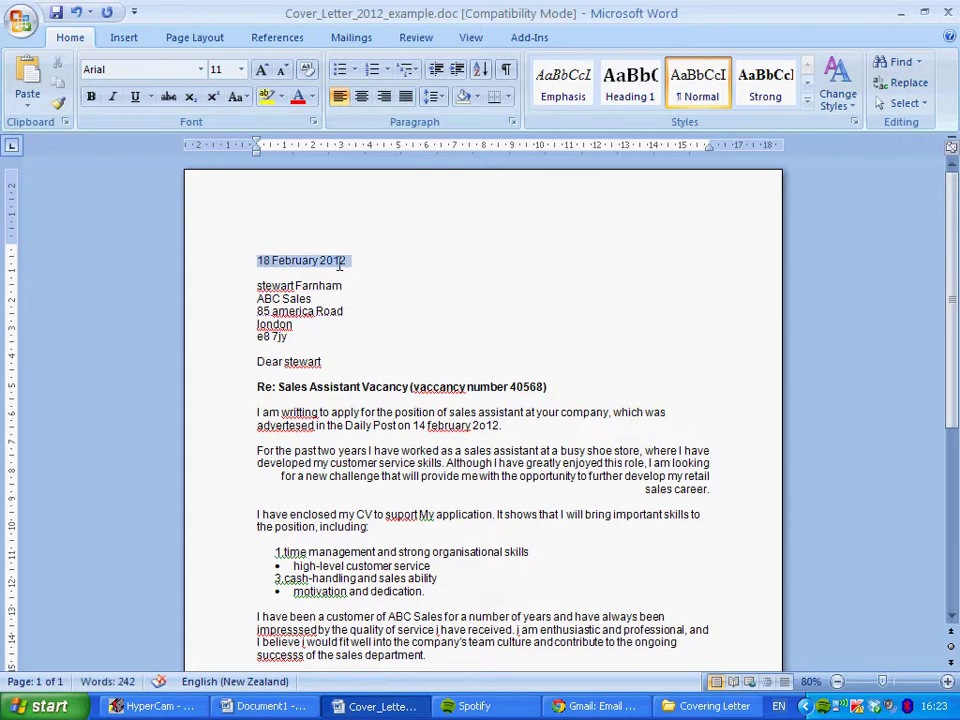
Step: Capitalise the recipient's first name in the address block using the spelling suggestion
left_click(279, 285)
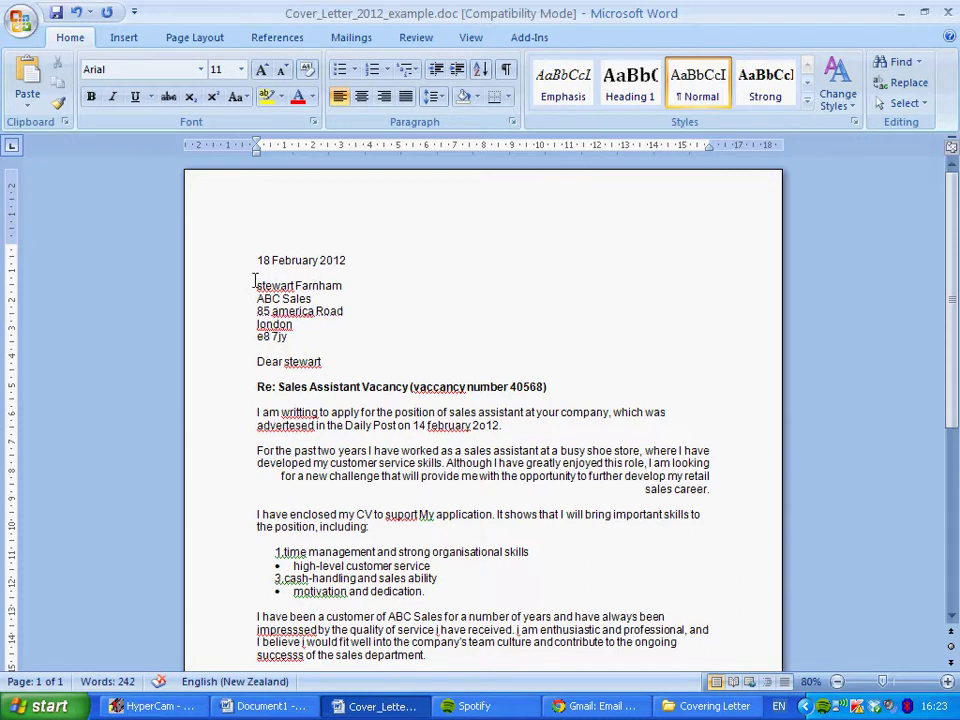
left_click_drag(279, 287, 284, 298)
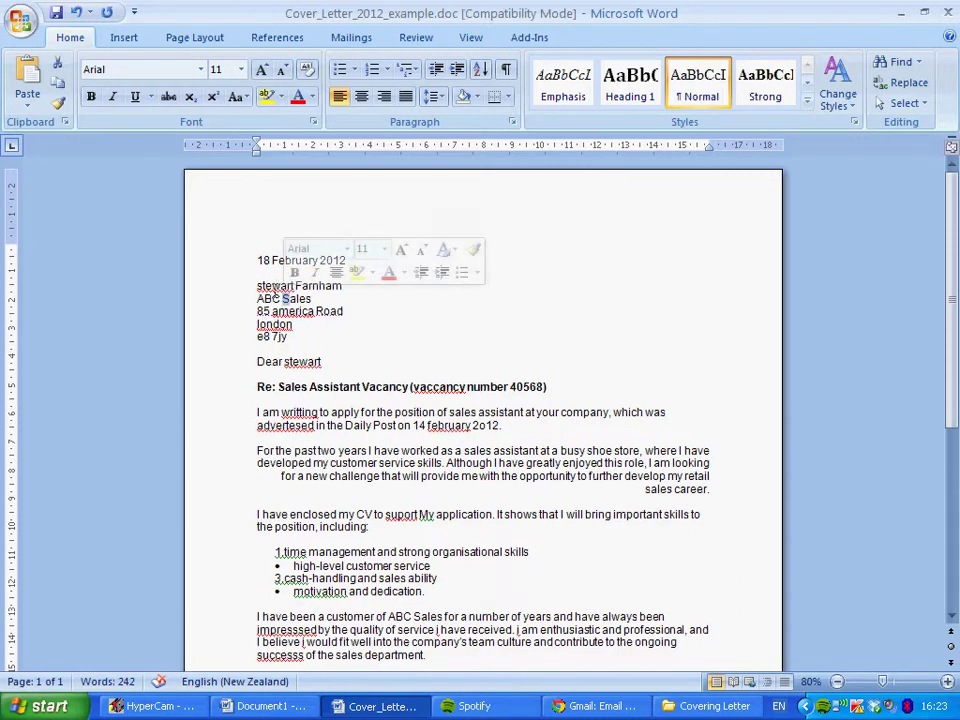
left_click(259, 282)
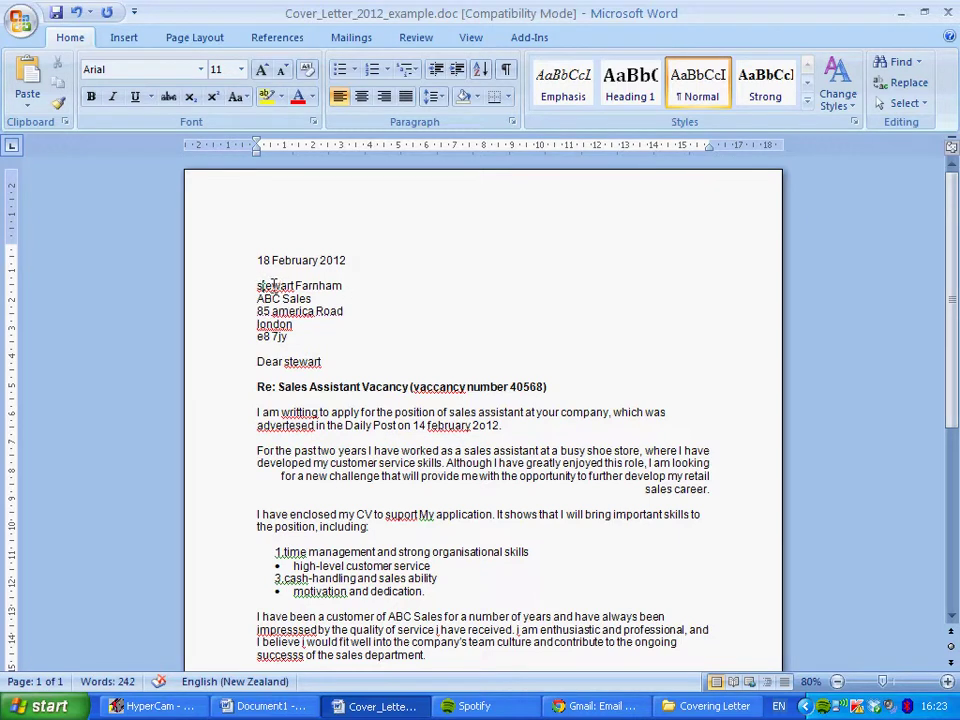
right_click(268, 284)
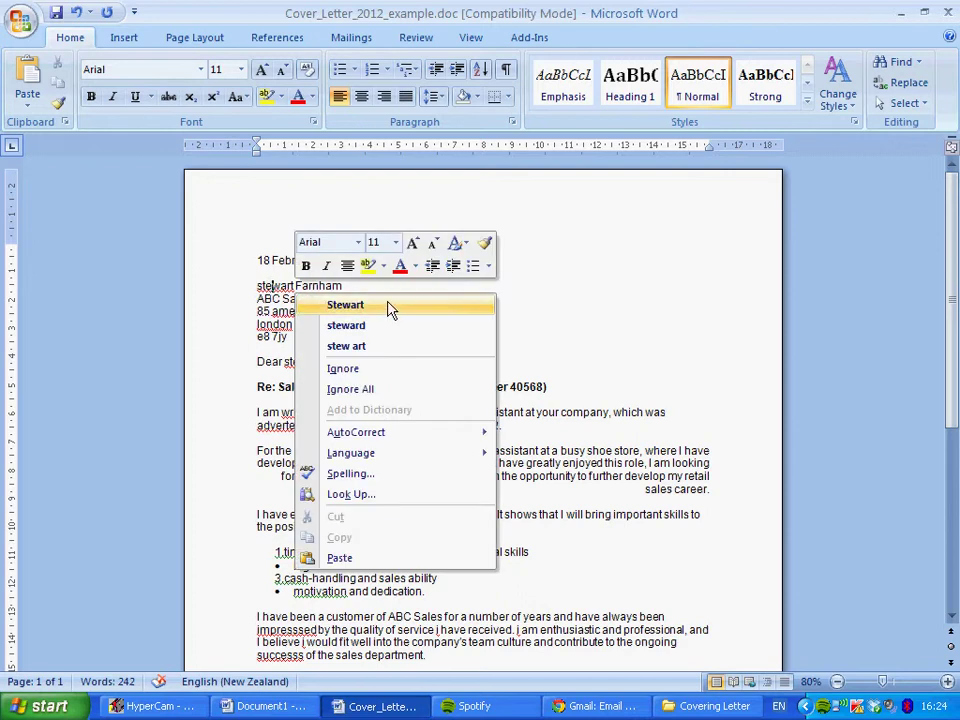
left_click(380, 305)
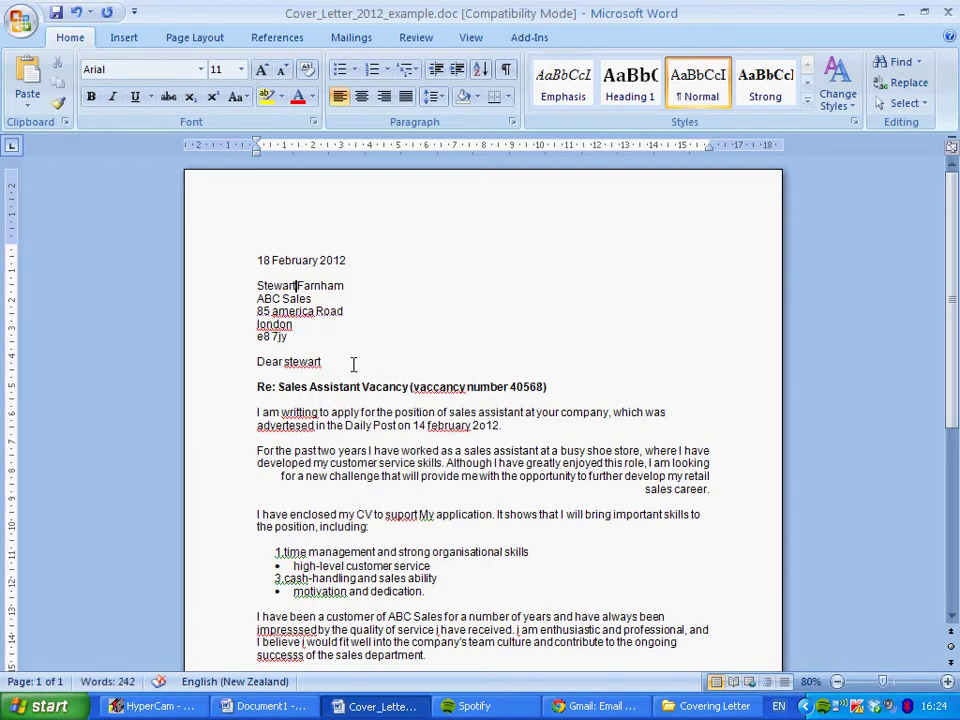
Step: Capitalise the street name and the city in the recipient's address using the spelling suggestions
scroll(350, 330, "down", 1)
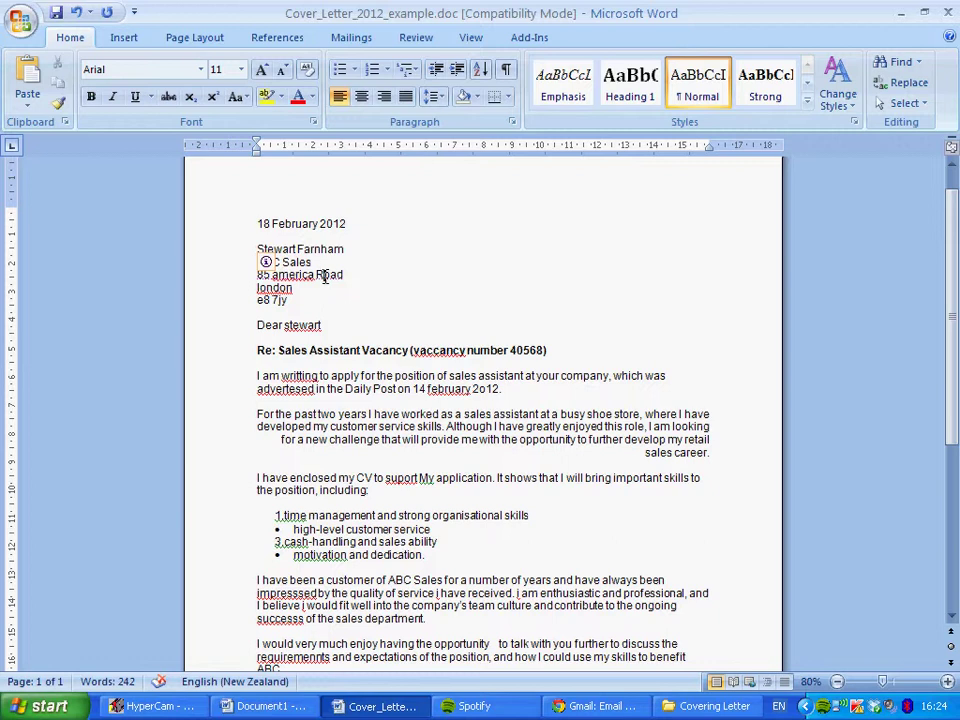
left_click(377, 279)
right_click(300, 278)
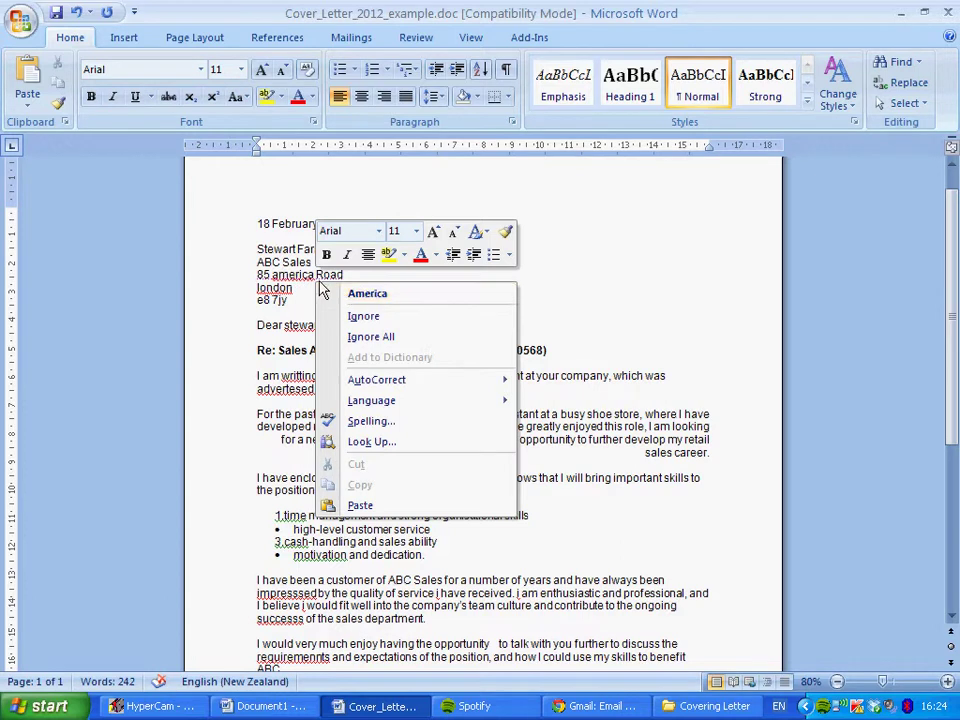
left_click(369, 297)
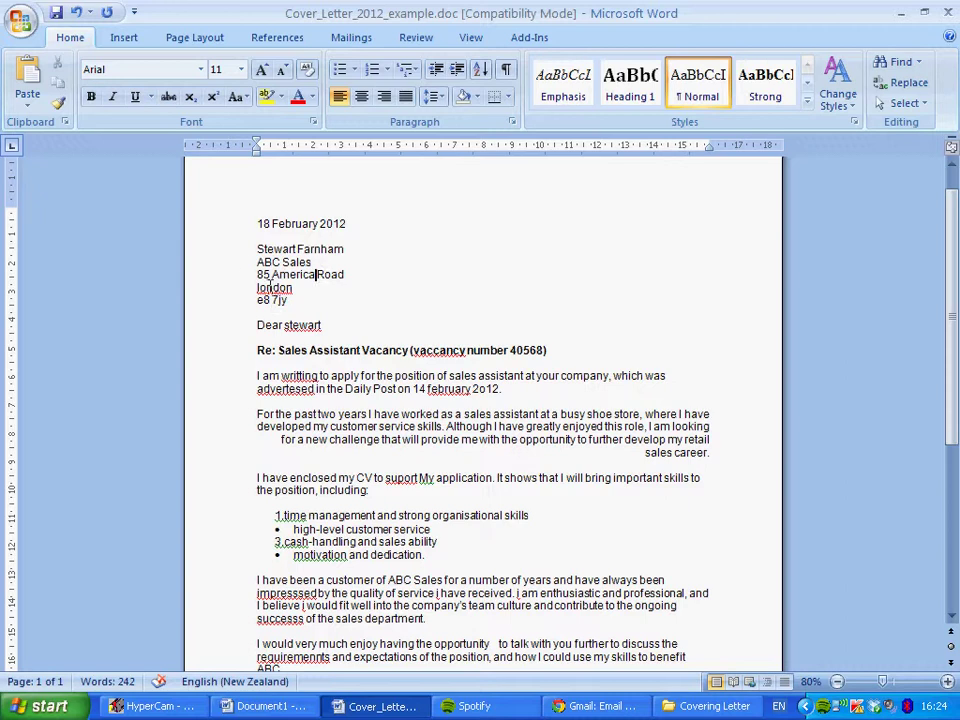
right_click(288, 289)
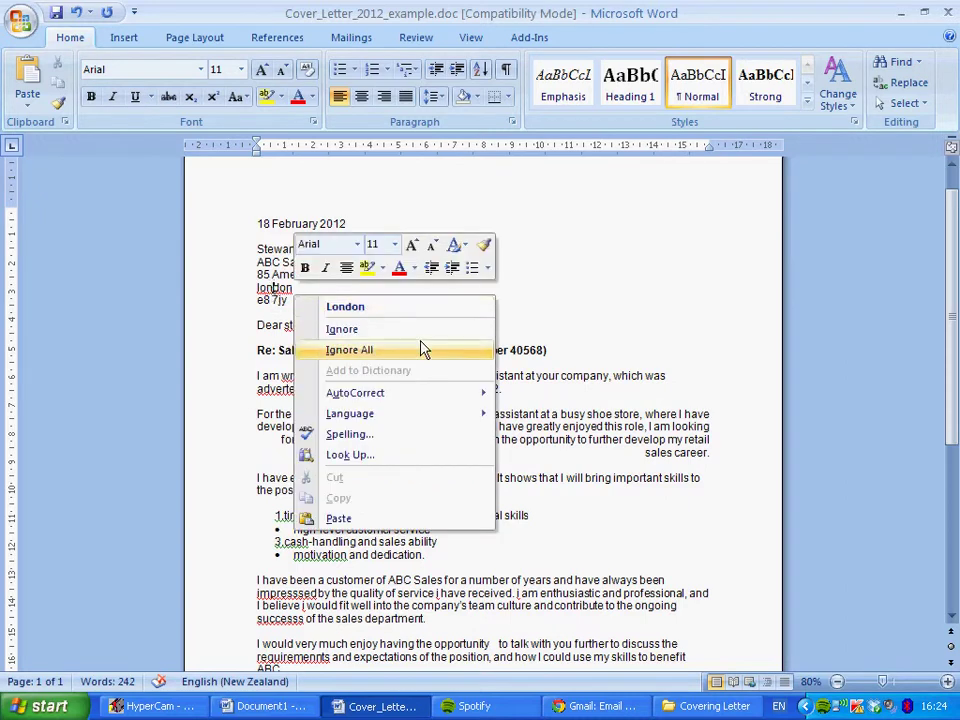
left_click(407, 310)
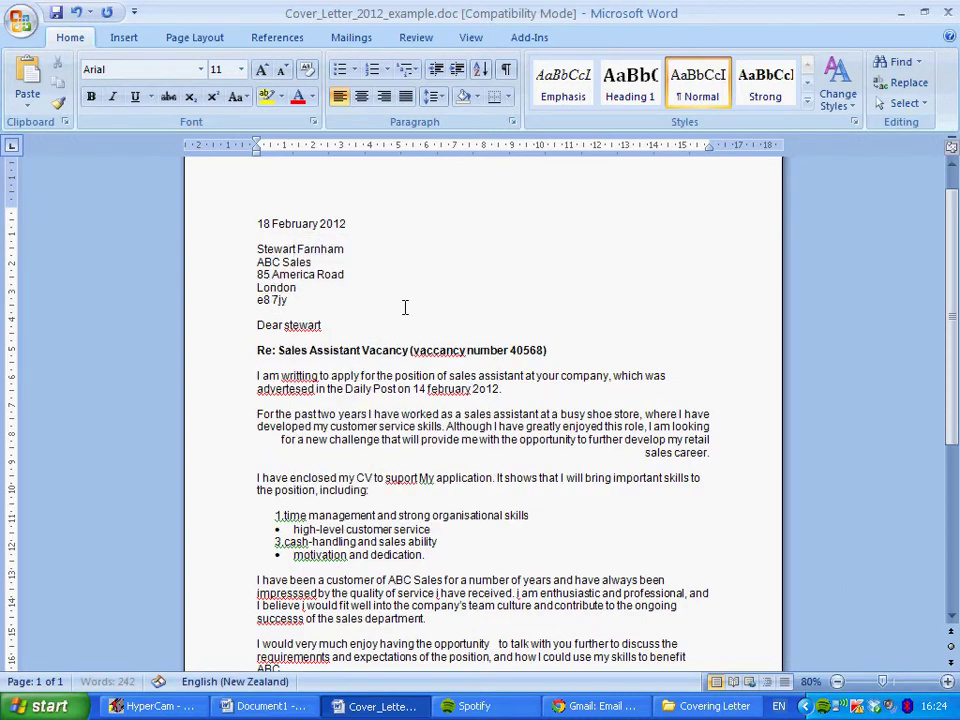
Step: Apply the All caps font effect to the postcode in the recipient's address block
scroll(332, 328, "down", 1)
scroll(331, 329, "down", 1)
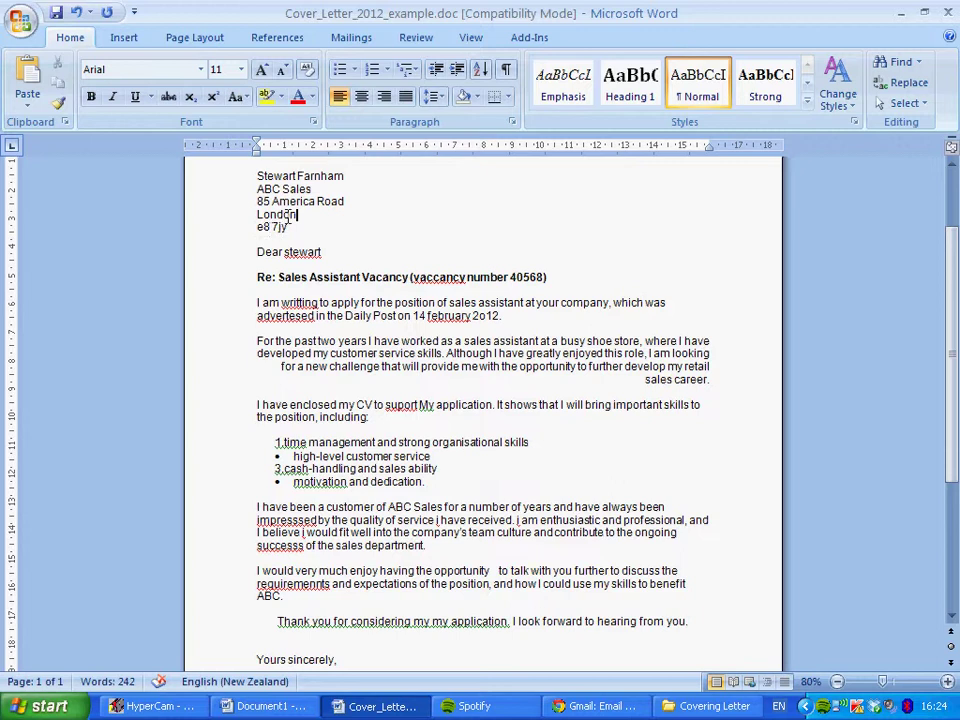
left_click_drag(284, 228, 257, 228)
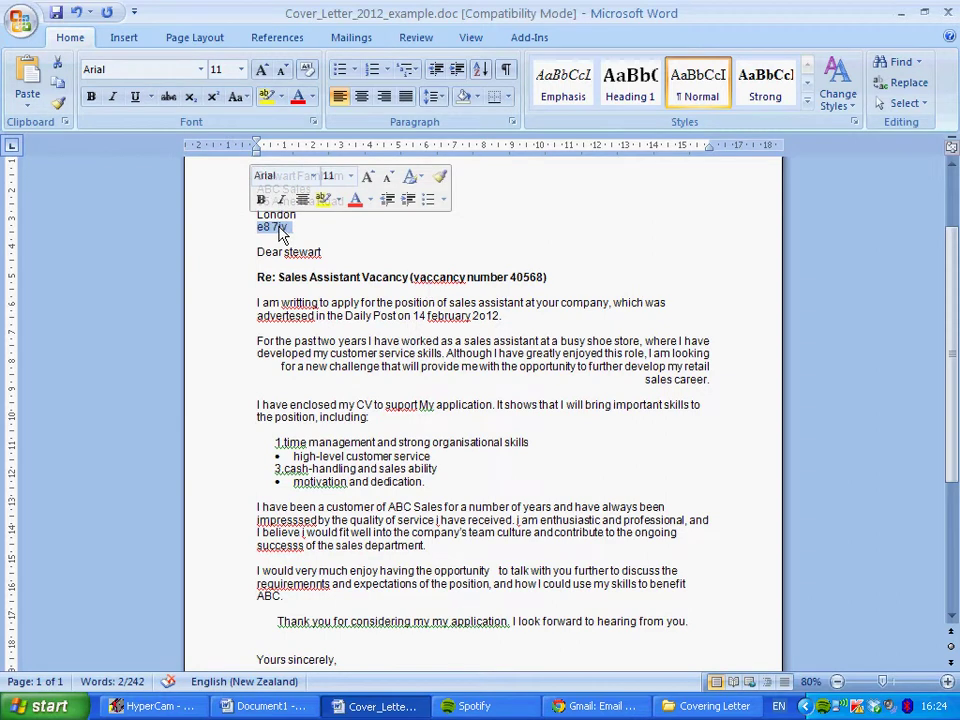
right_click(283, 232)
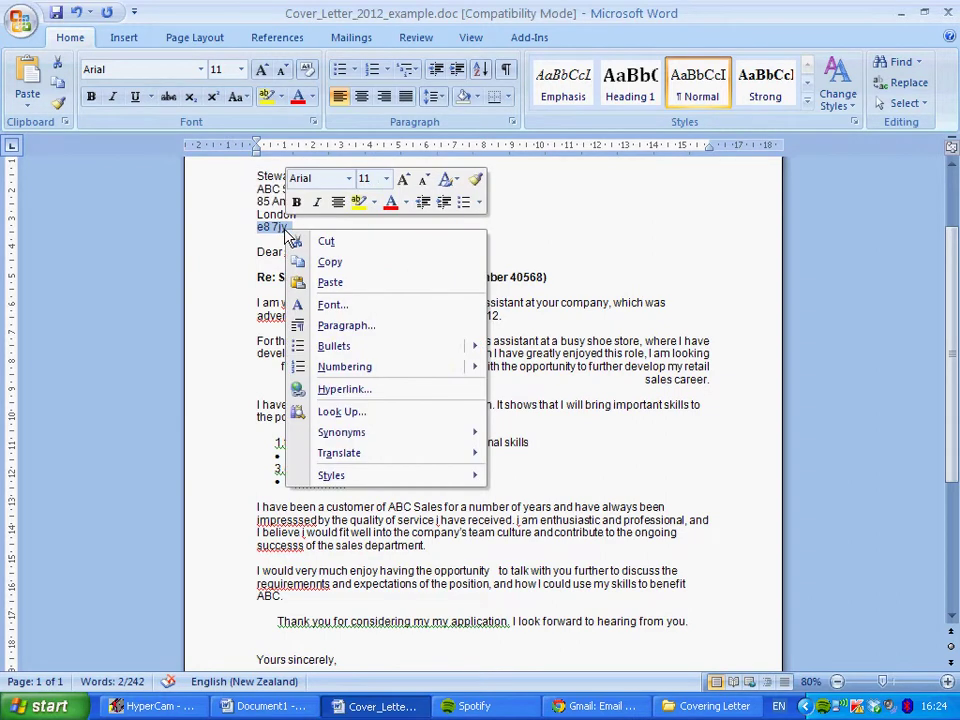
left_click(376, 305)
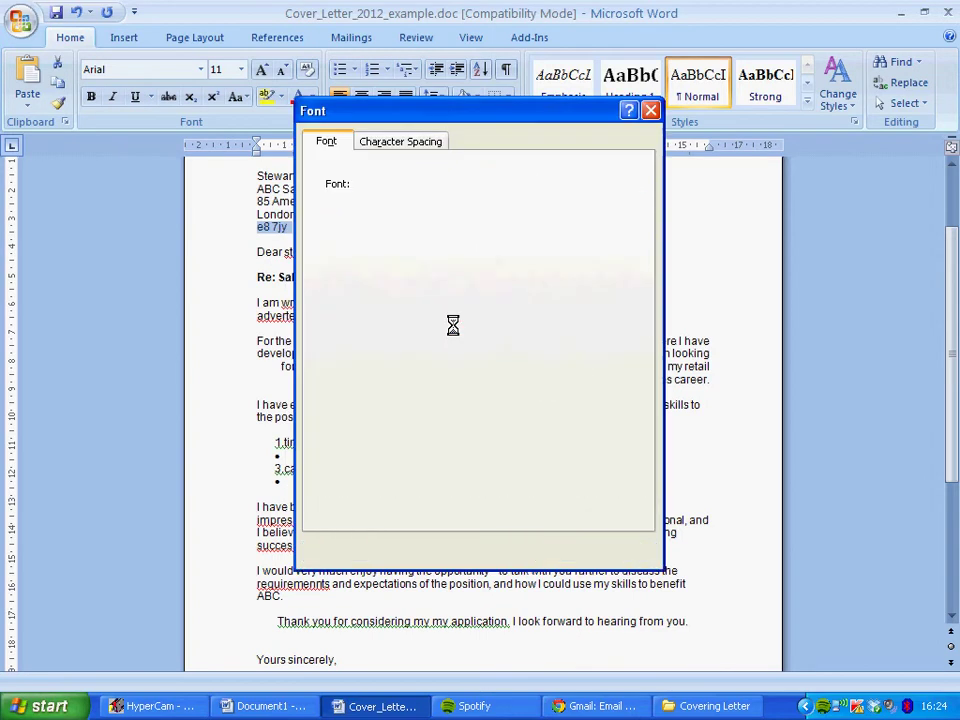
left_click_drag(425, 118, 485, 159)
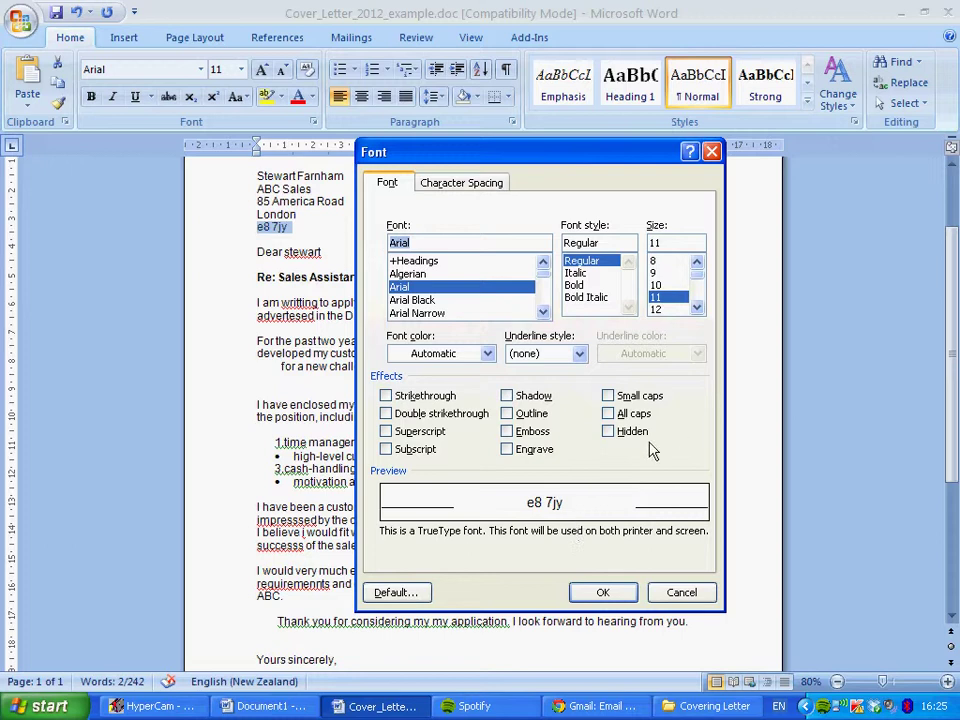
left_click(608, 413)
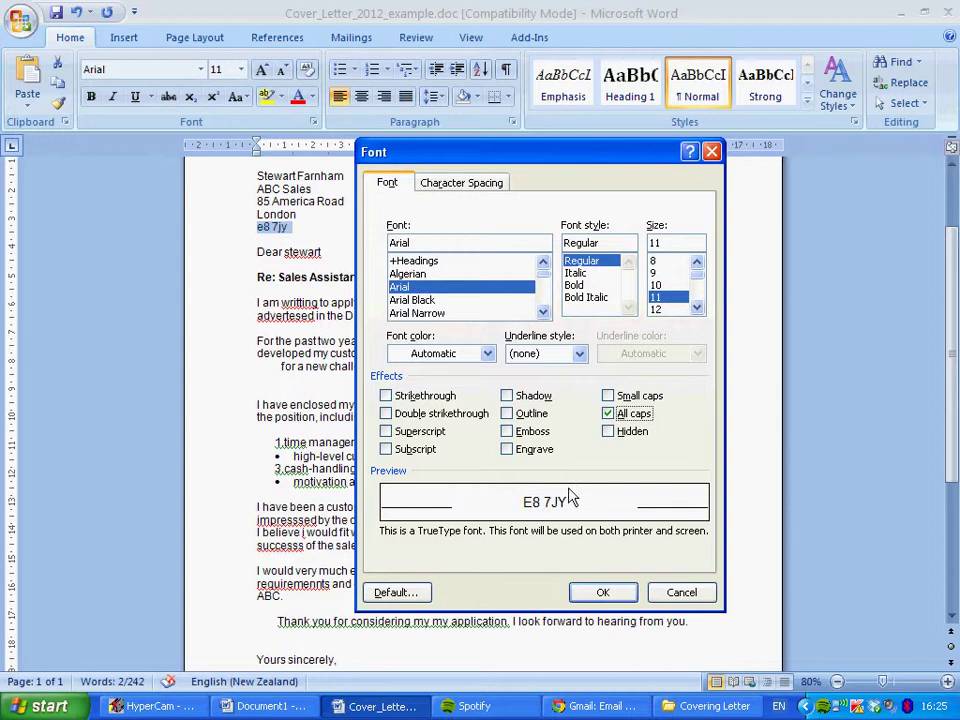
left_click(619, 598)
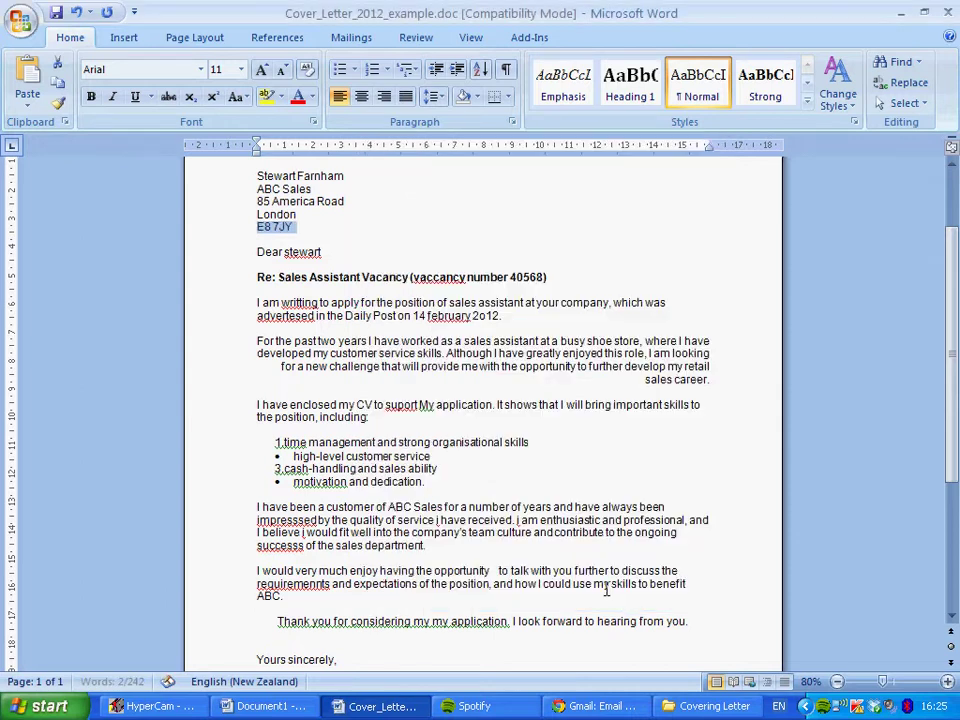
left_click(322, 226)
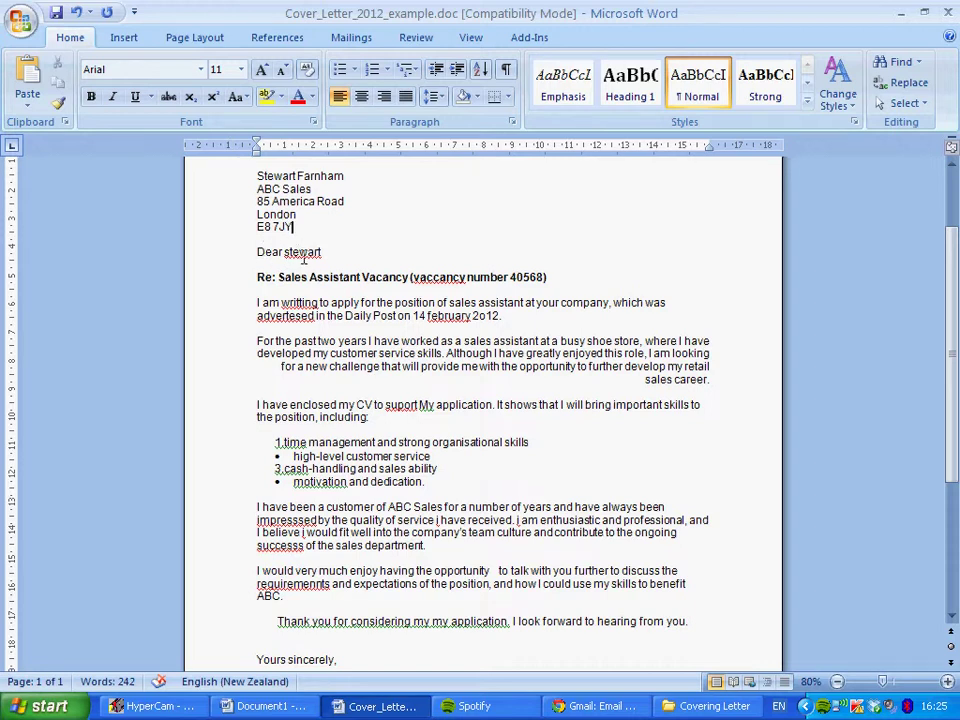
Step: Capitalise the recipient's first name in the greeting and correct the misspelt "vacancy" in the subject line using the spelling suggestions
right_click(308, 253)
left_click(365, 275)
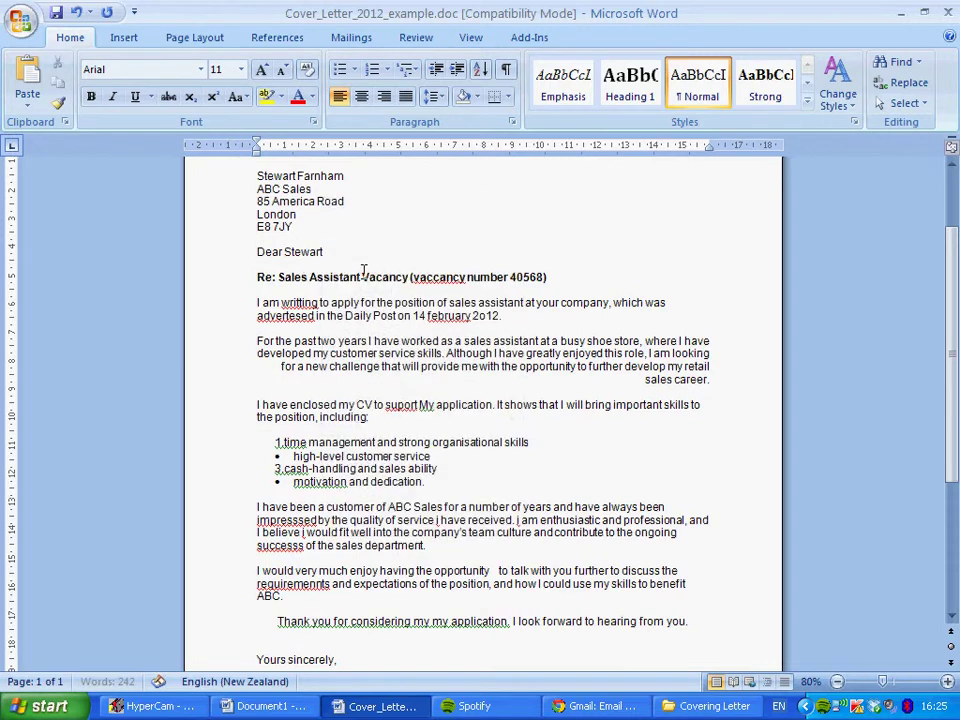
left_click_drag(464, 277, 413, 273)
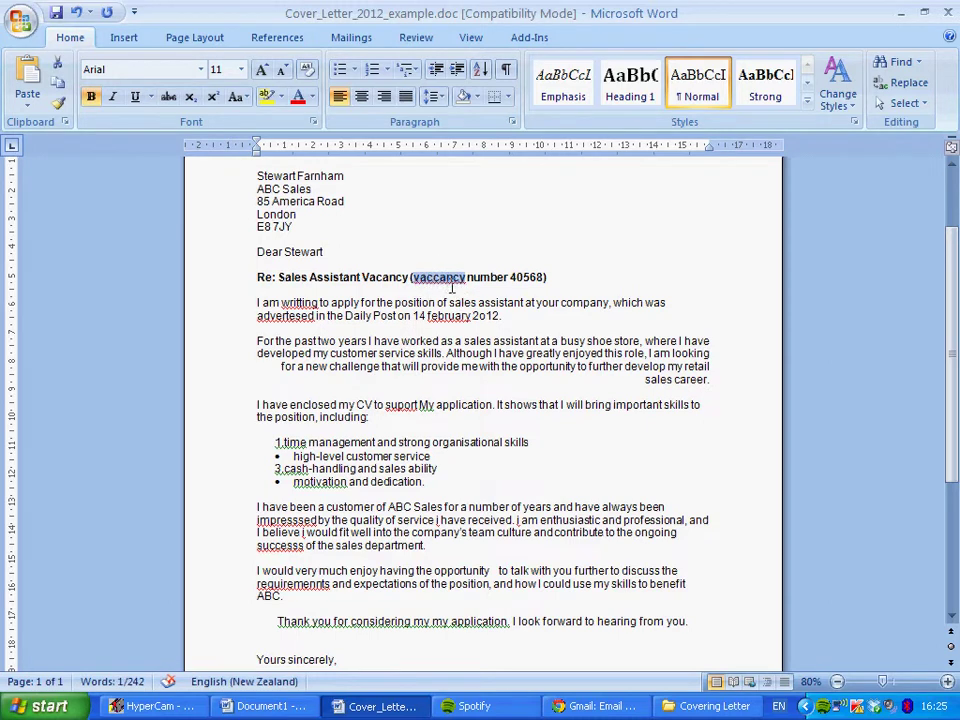
left_click(453, 284)
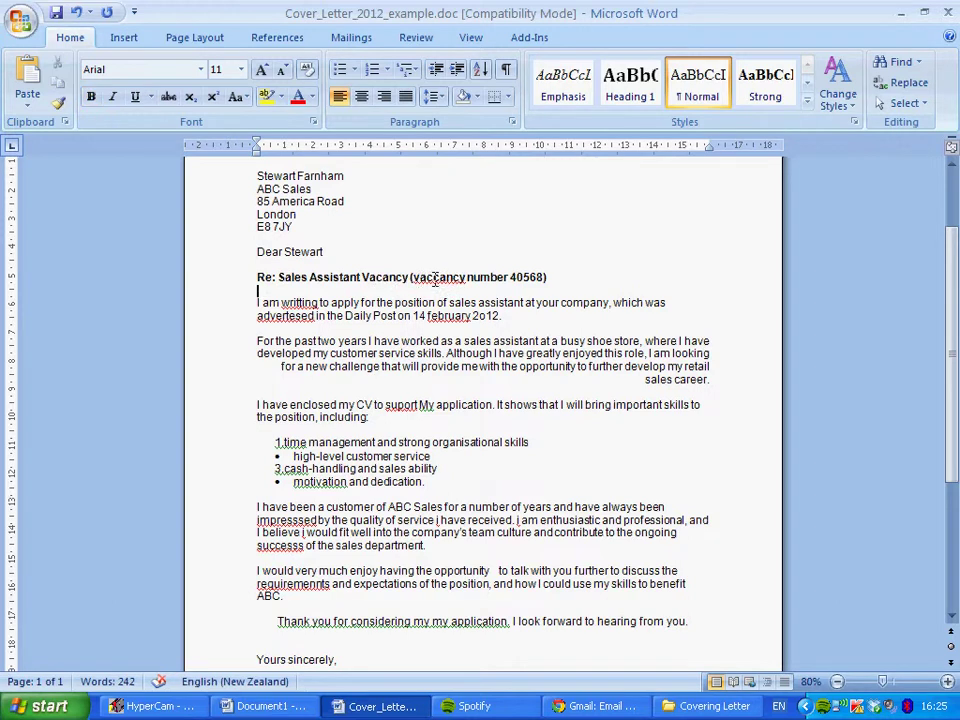
left_click(440, 277)
double_click(450, 277)
left_click(447, 276)
right_click(446, 279)
left_click(520, 297)
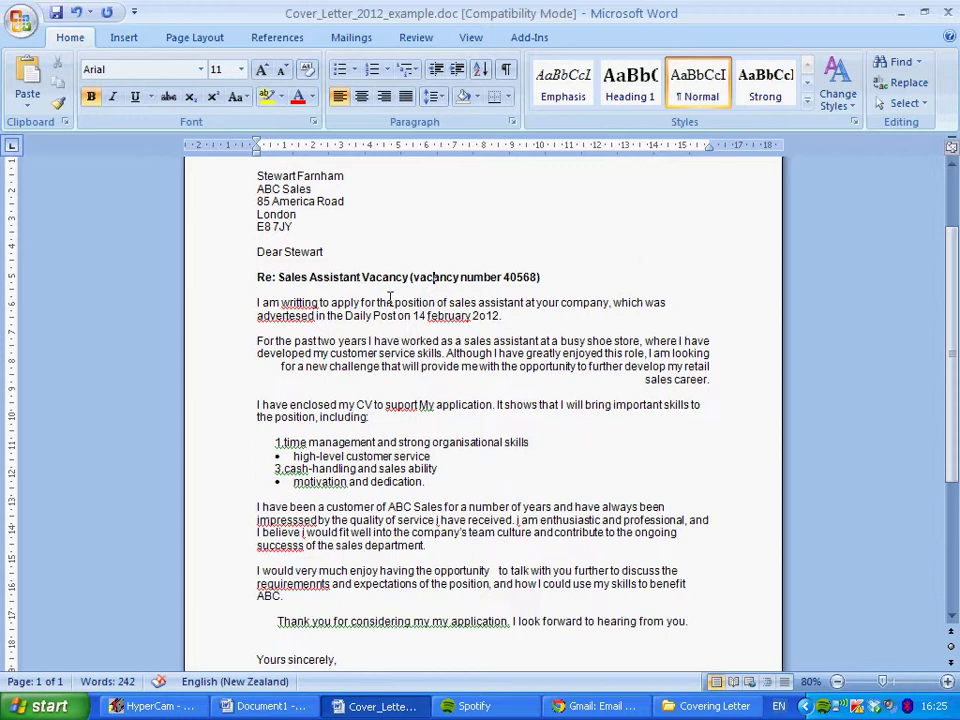
Step: Correct the misspelt words to "writing" and "advertised" in the opening paragraph using the spelling suggestions
left_click(292, 302)
right_click(297, 302)
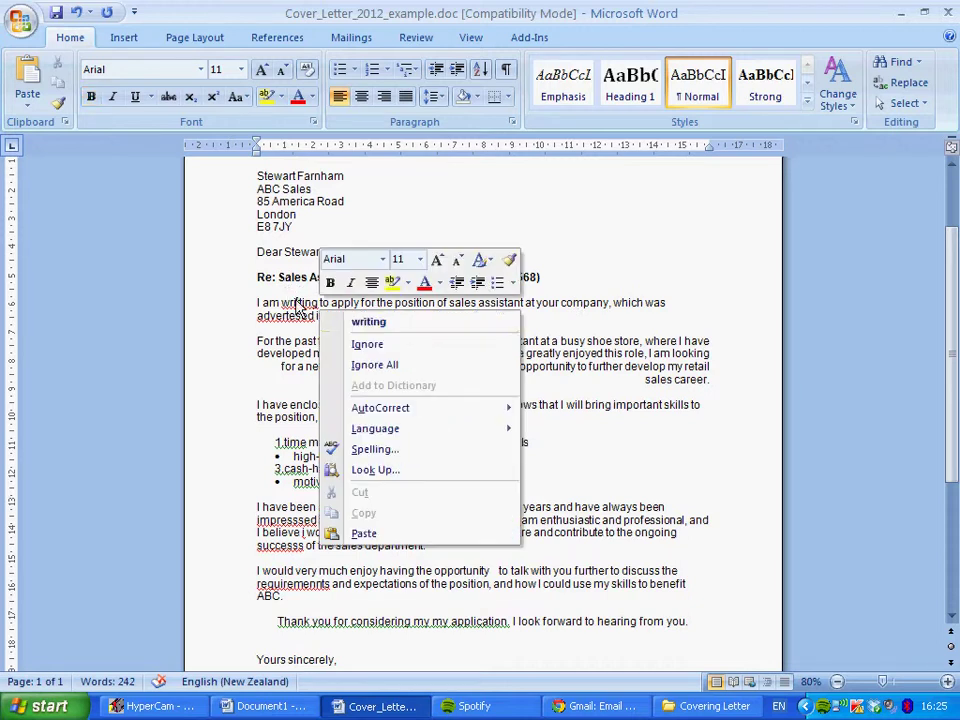
left_click(411, 325)
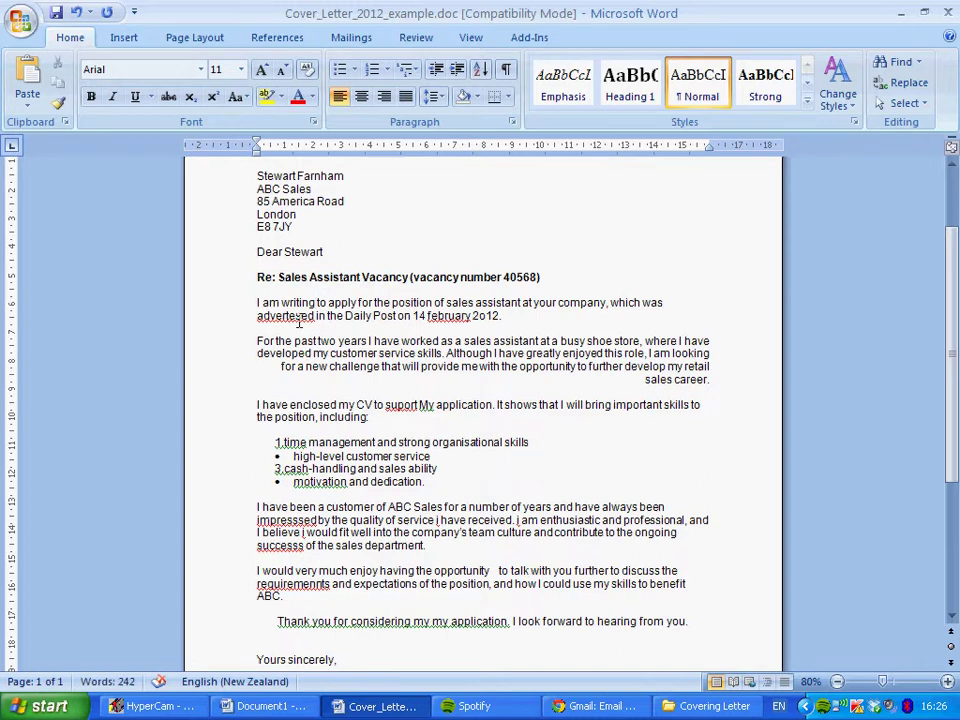
right_click(295, 316)
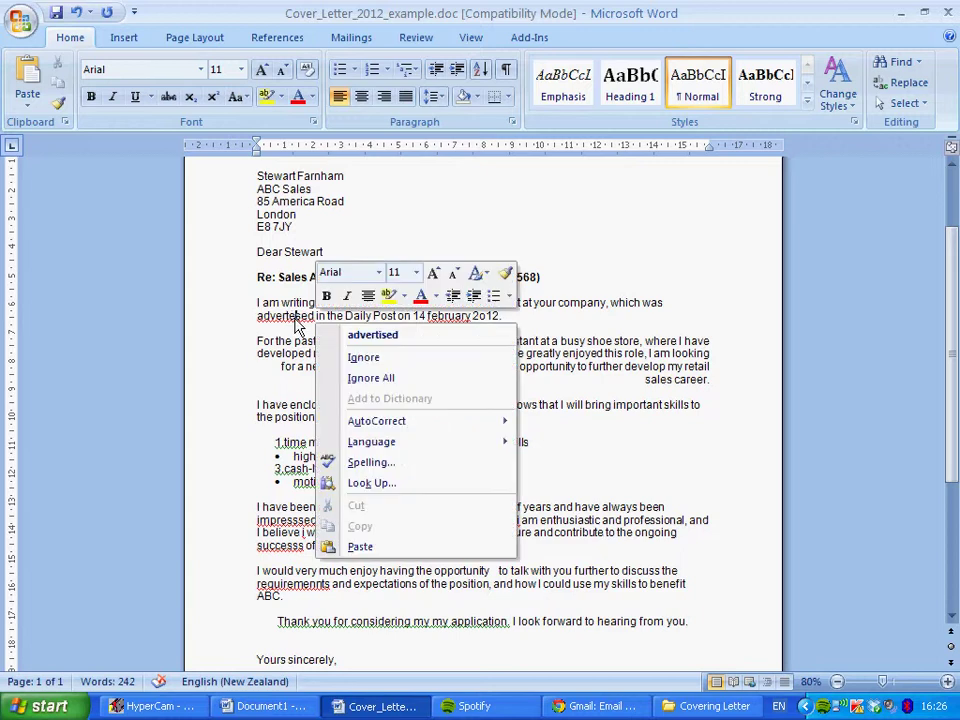
left_click(390, 334)
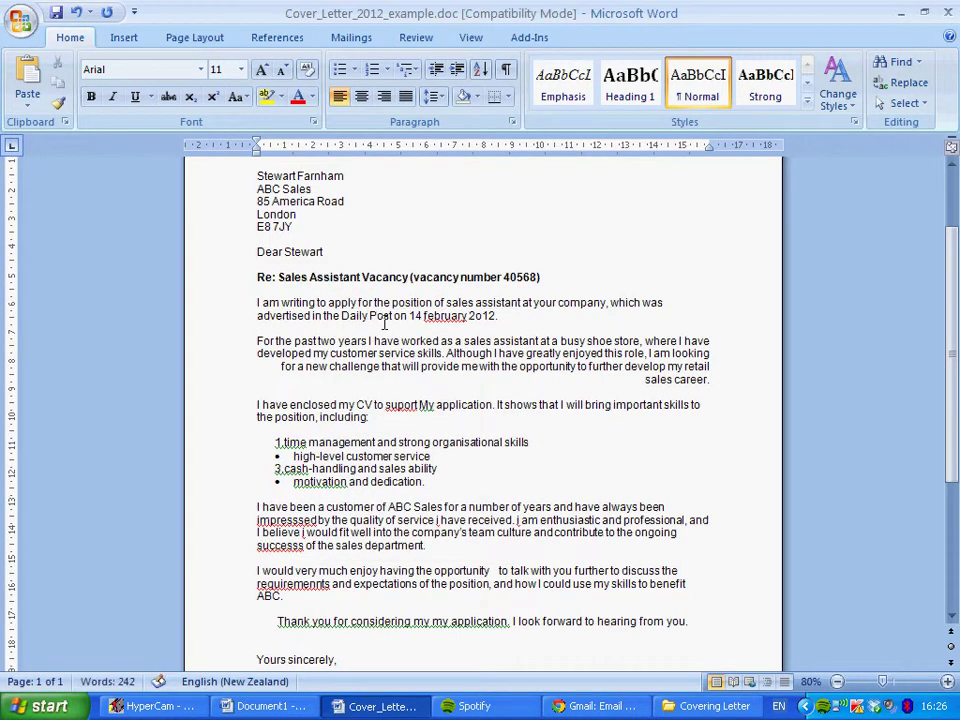
Step: Correct the date in the opening paragraph to 14 February 2012, matching the format of the letter's date line
left_click_drag(421, 316, 495, 316)
scroll(340, 219, "up", 2)
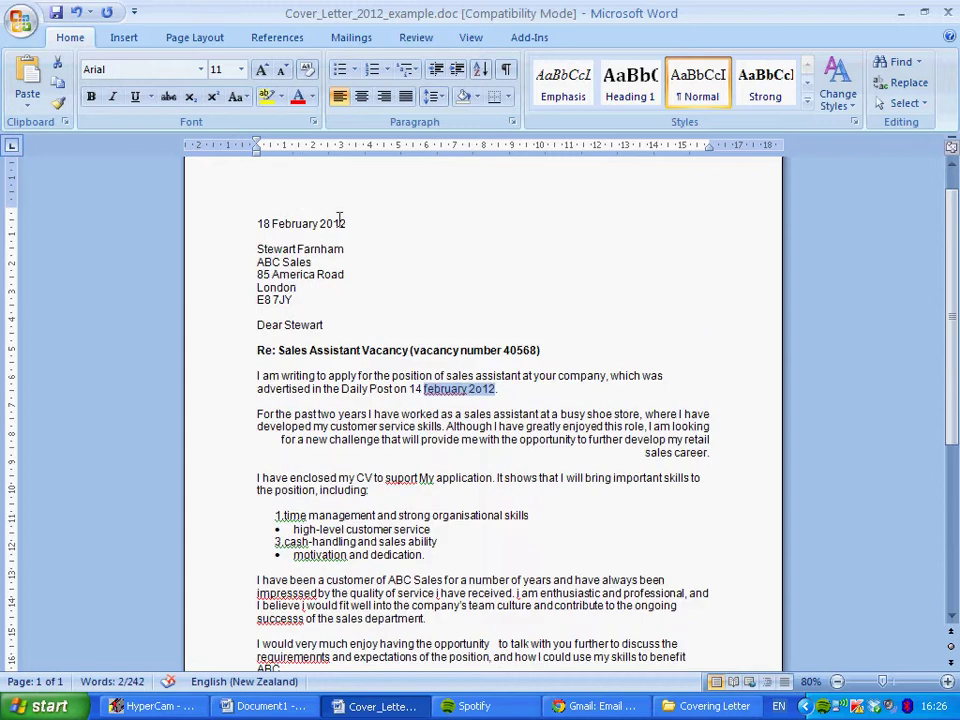
left_click(470, 400)
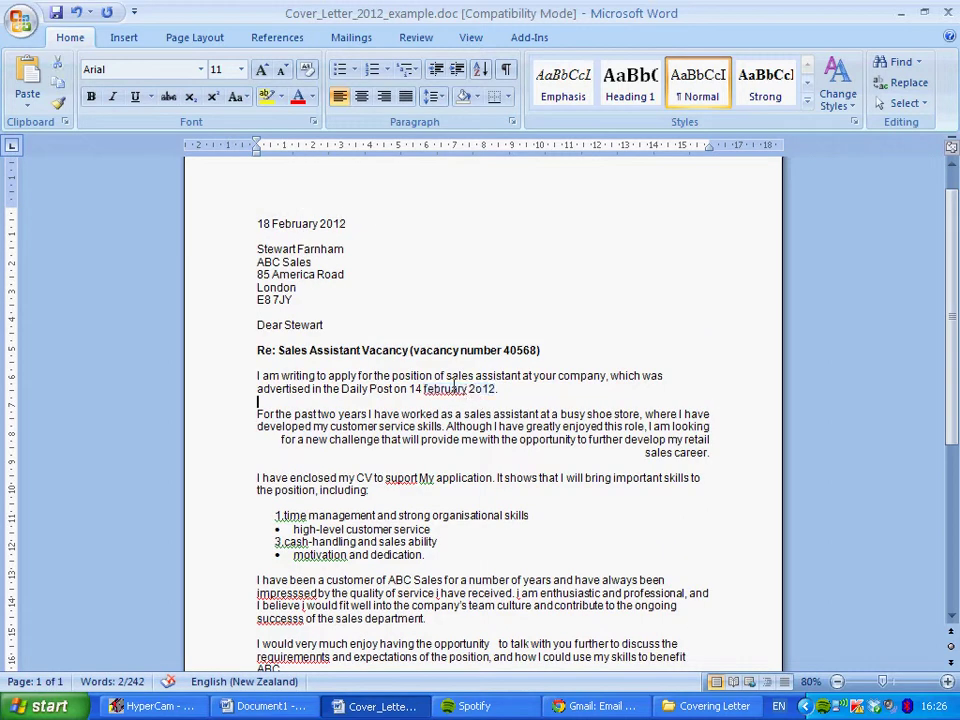
right_click(427, 388)
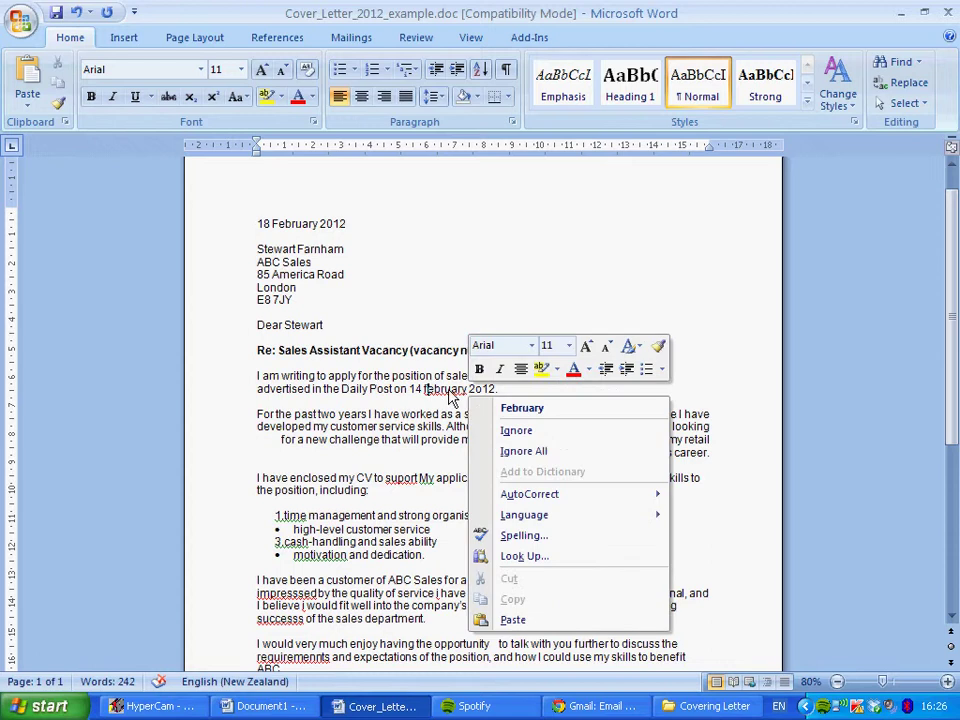
left_click(506, 414)
left_click(485, 389)
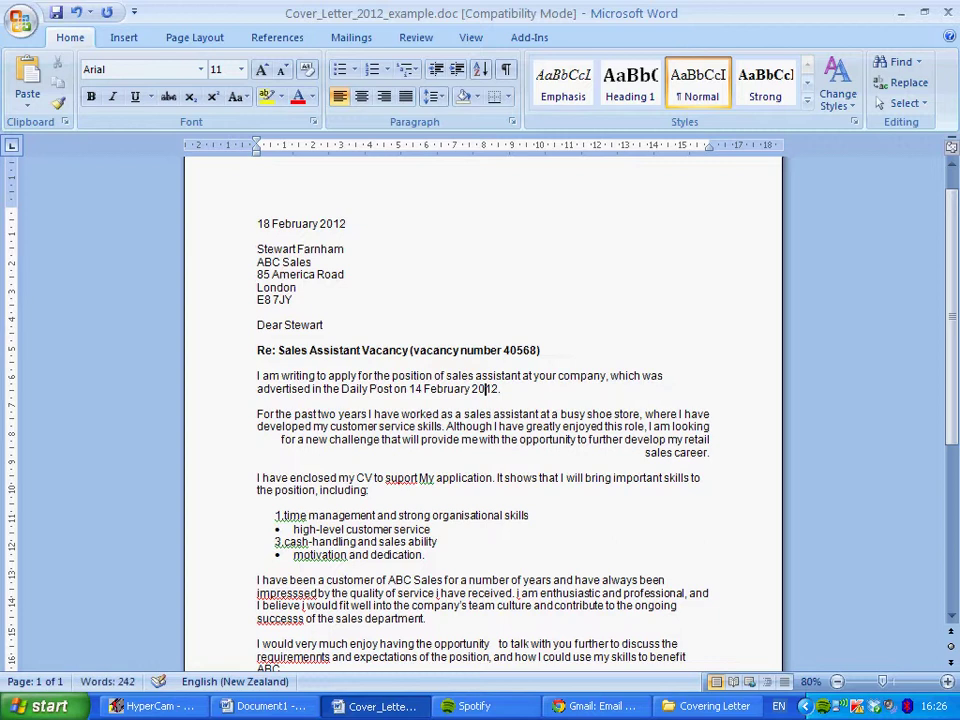
Step: Left-align the paragraph beginning "For the past two years"
left_click(355, 444)
left_click_drag(258, 413, 767, 452)
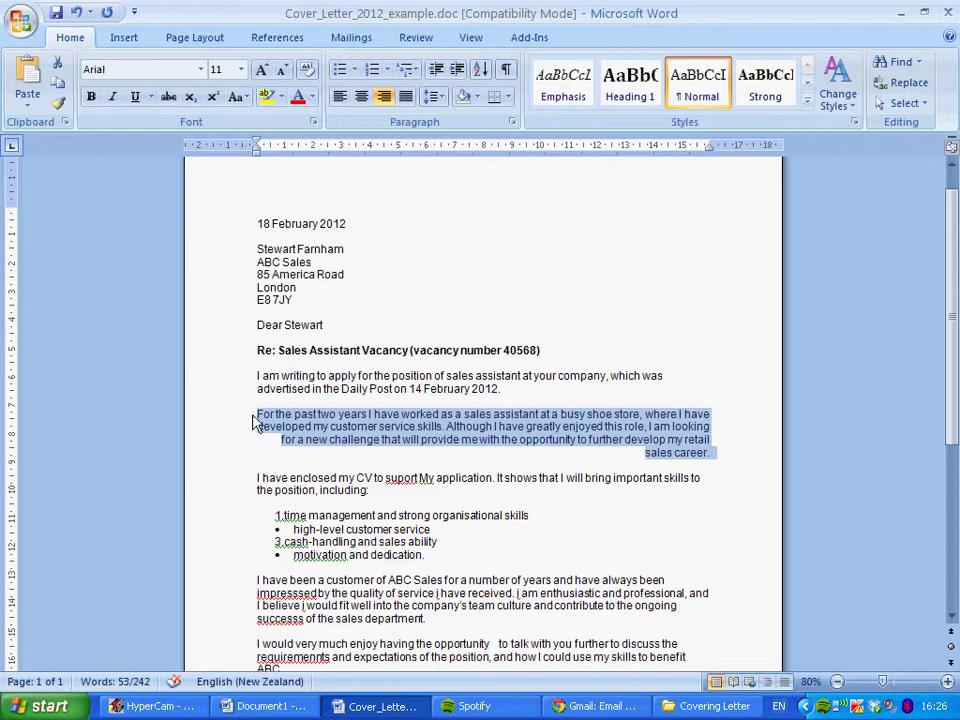
left_click_drag(257, 416, 713, 452)
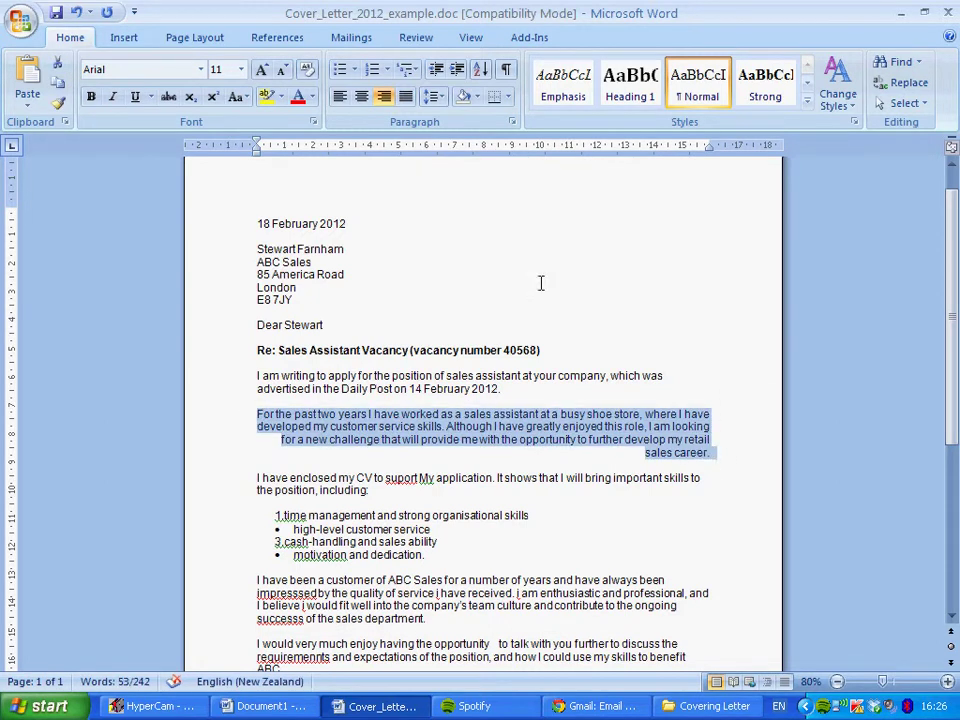
left_click(340, 97)
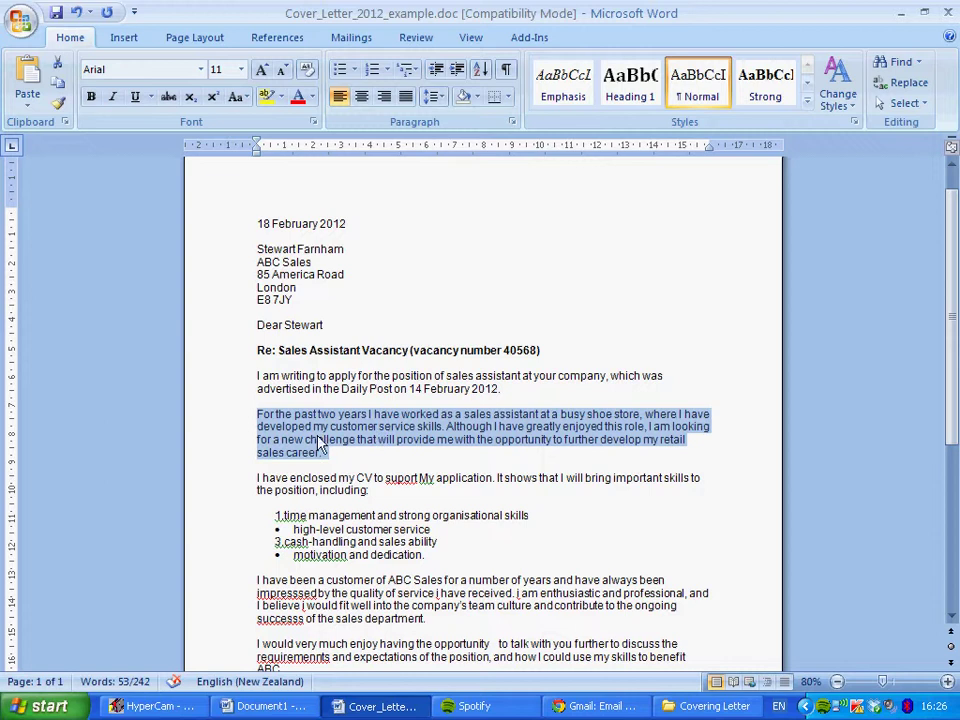
Step: Correct the wording to "support my application" in the paragraph about the enclosed CV using the spelling and grammar suggestions
scroll(385, 470, "down", 2)
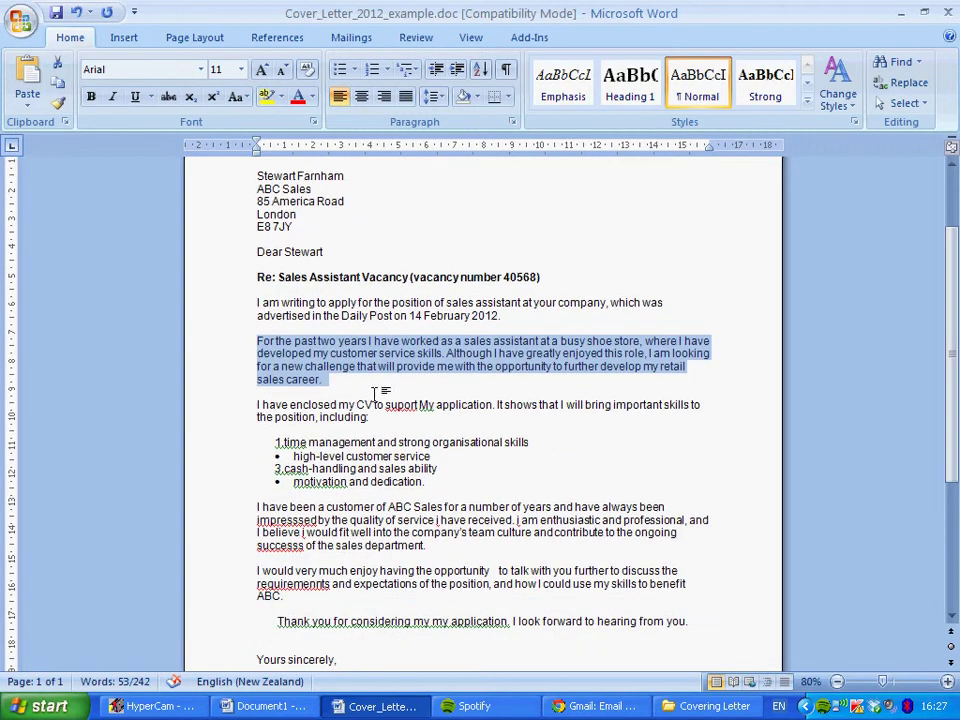
left_click(266, 407)
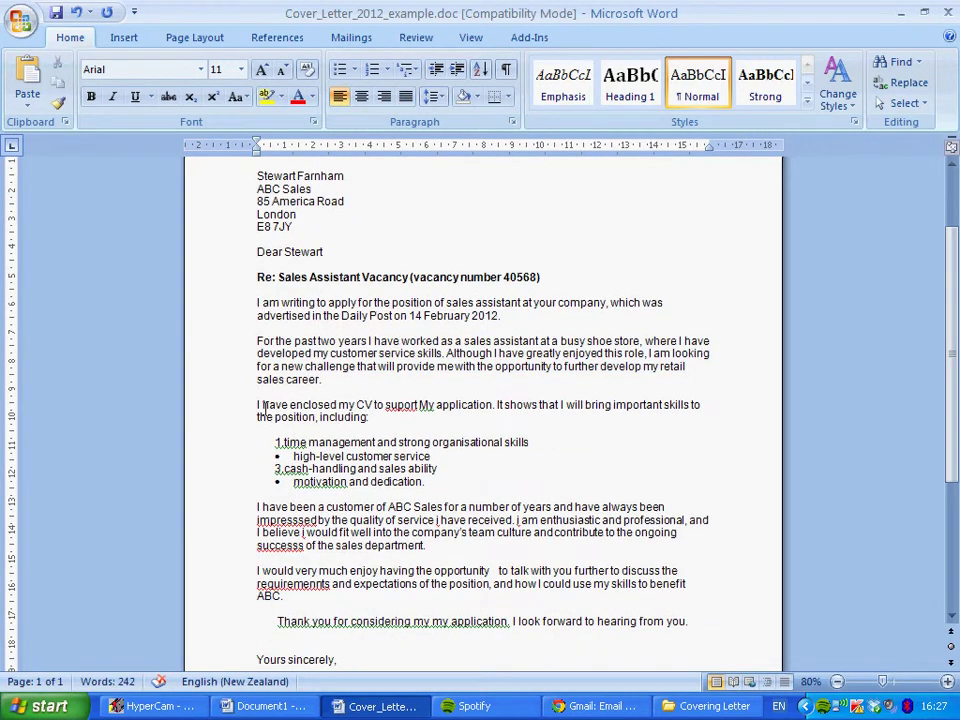
right_click(416, 408)
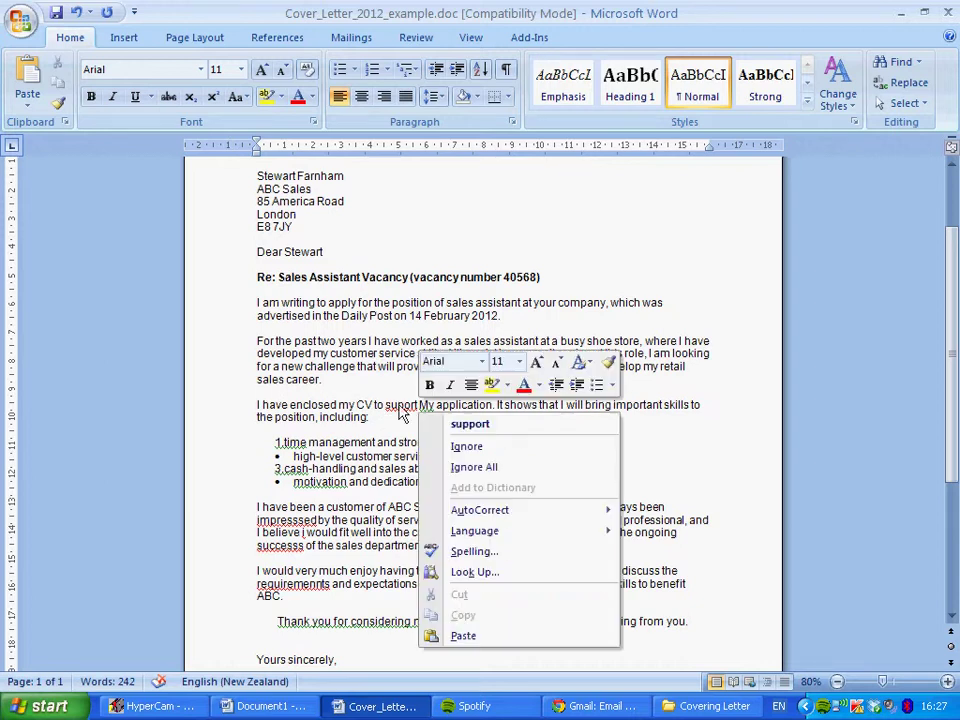
left_click(467, 426)
left_click(509, 470)
right_click(436, 405)
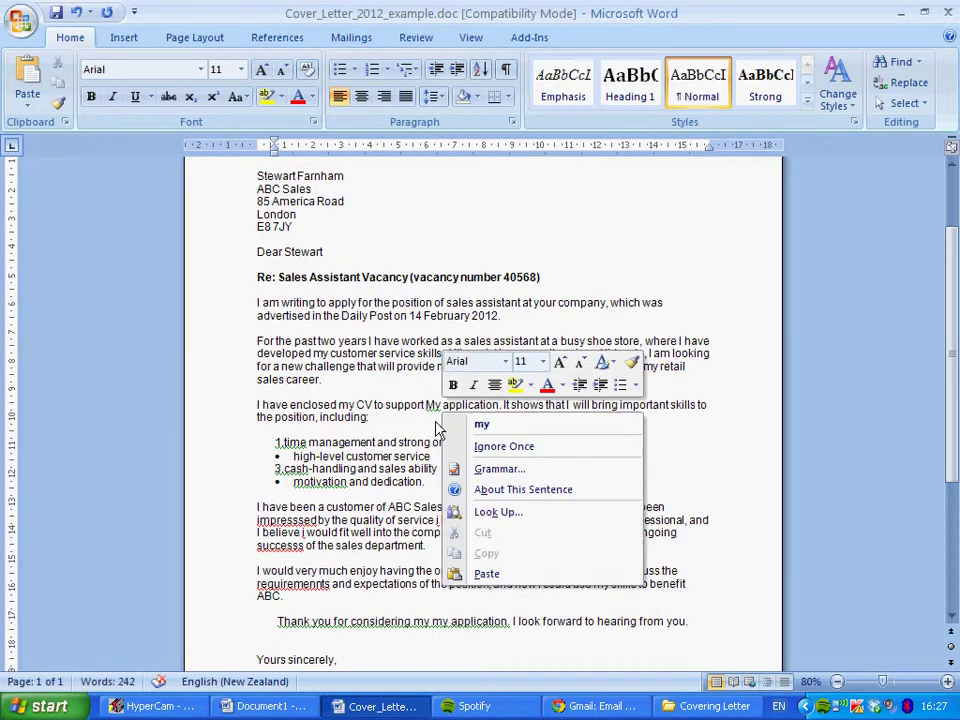
left_click(431, 408)
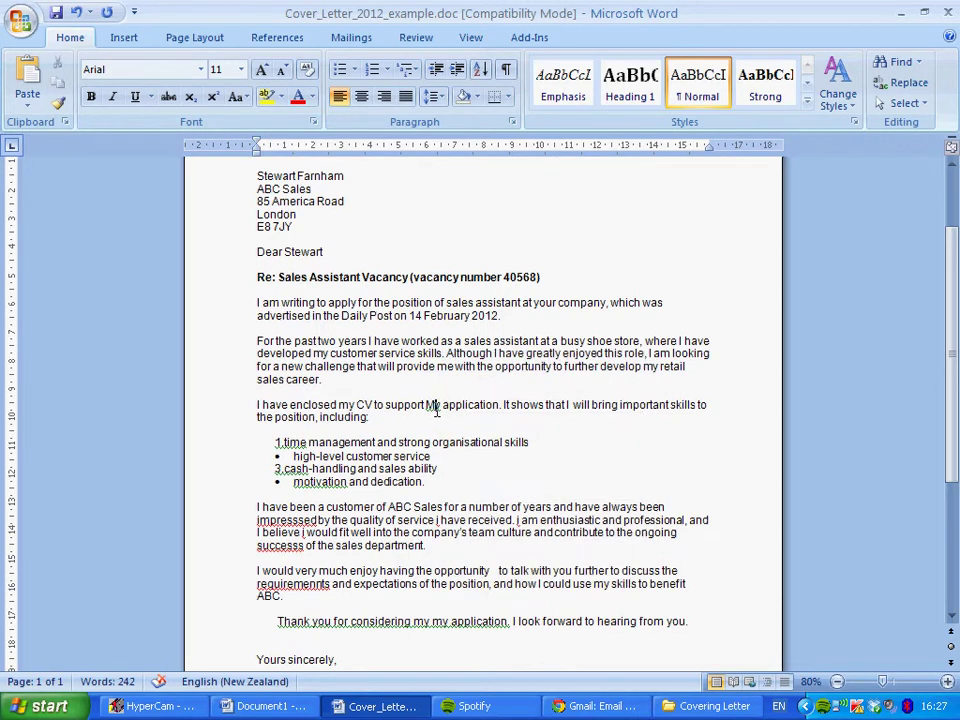
right_click(436, 410)
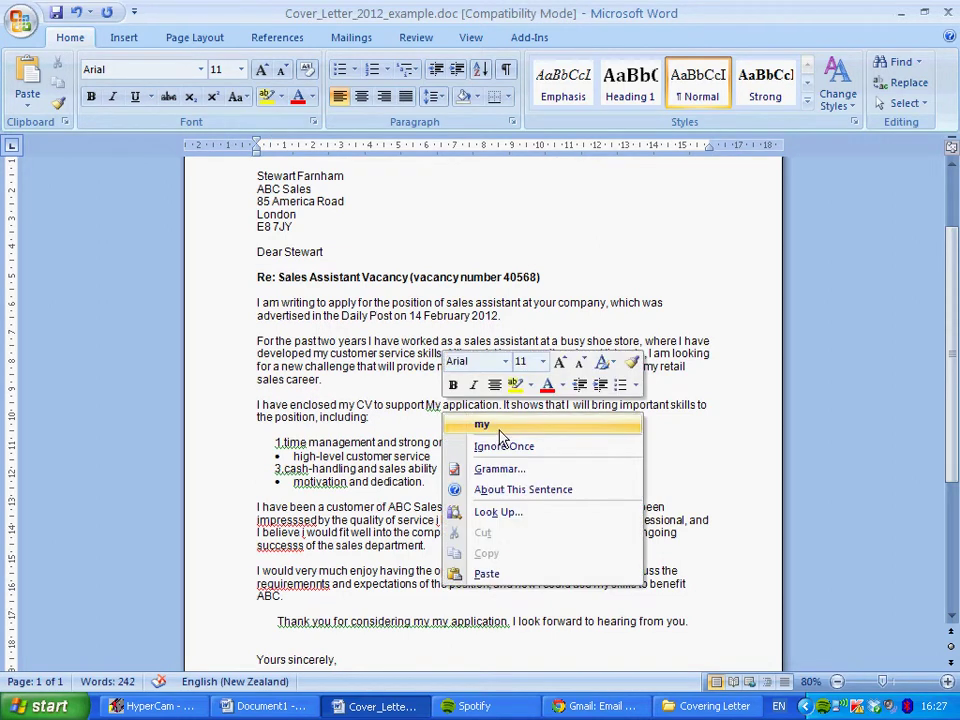
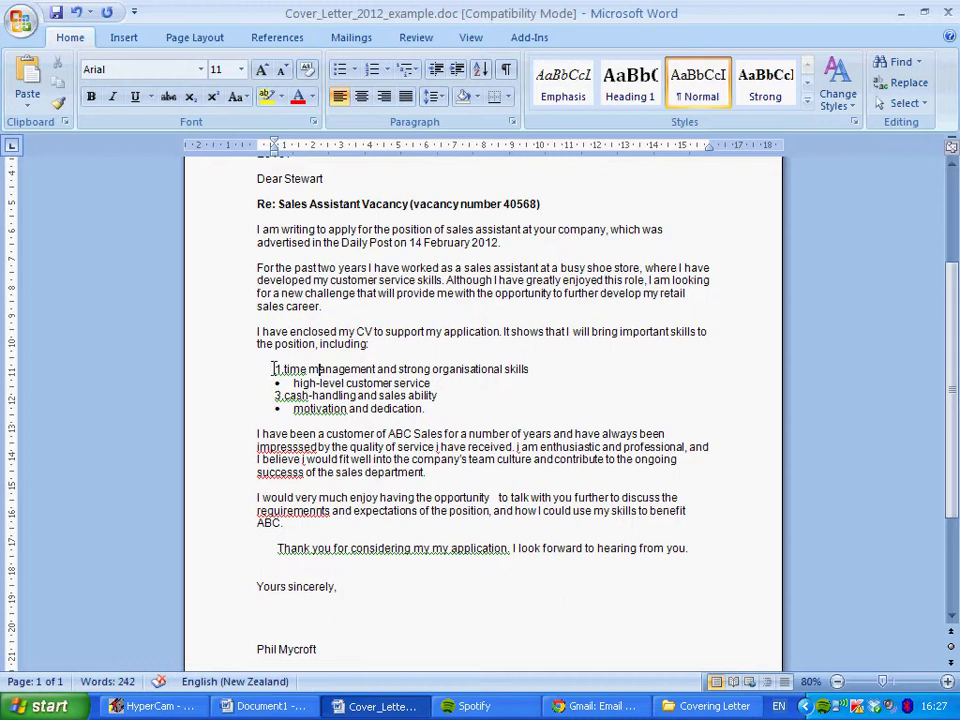
Step: Format all four lines of the skills list as bullet points
left_click_drag(274, 366, 428, 403)
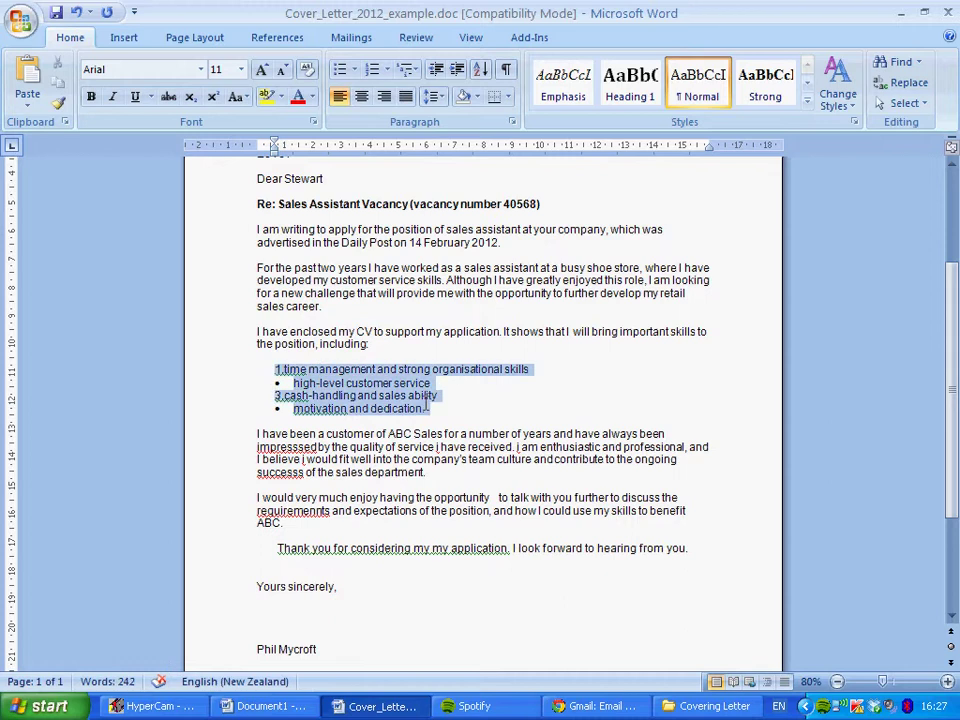
left_click(282, 383)
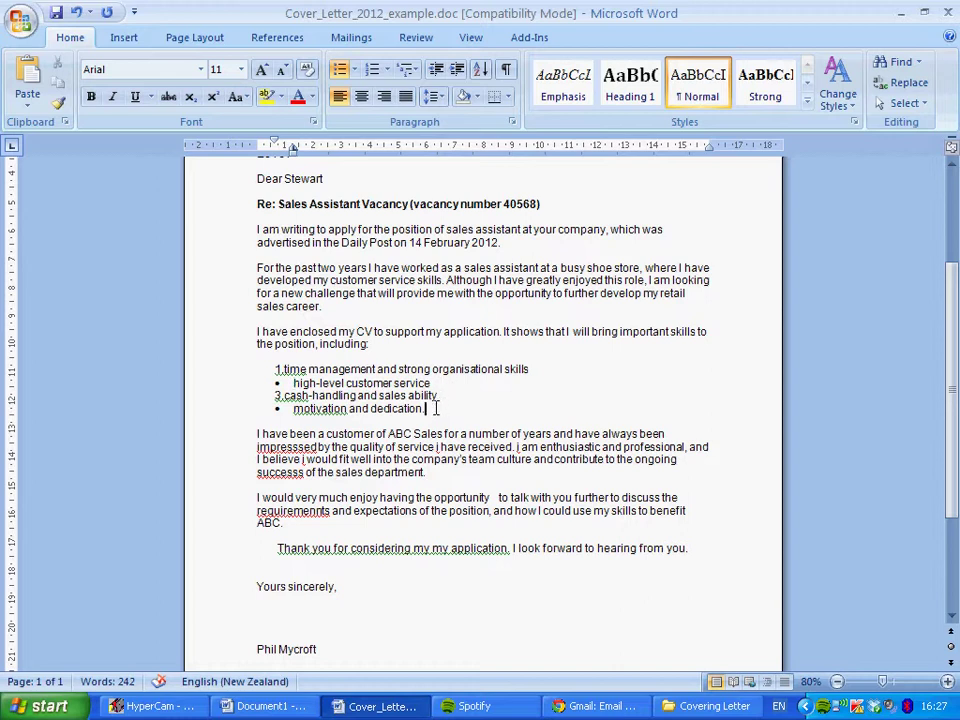
left_click_drag(436, 408, 270, 379)
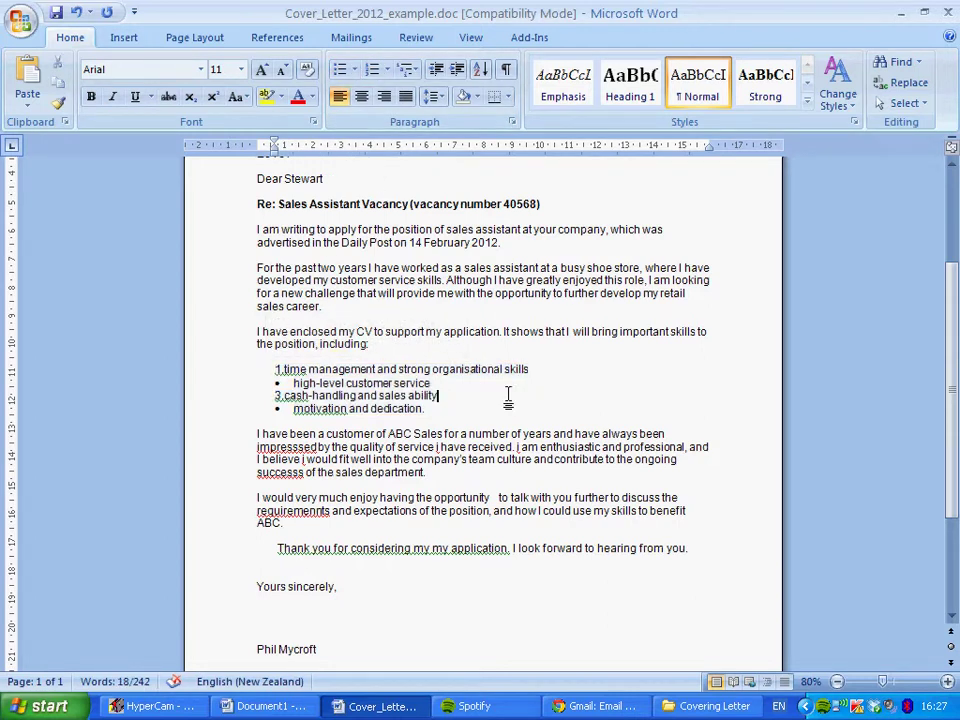
left_click_drag(444, 409, 261, 369)
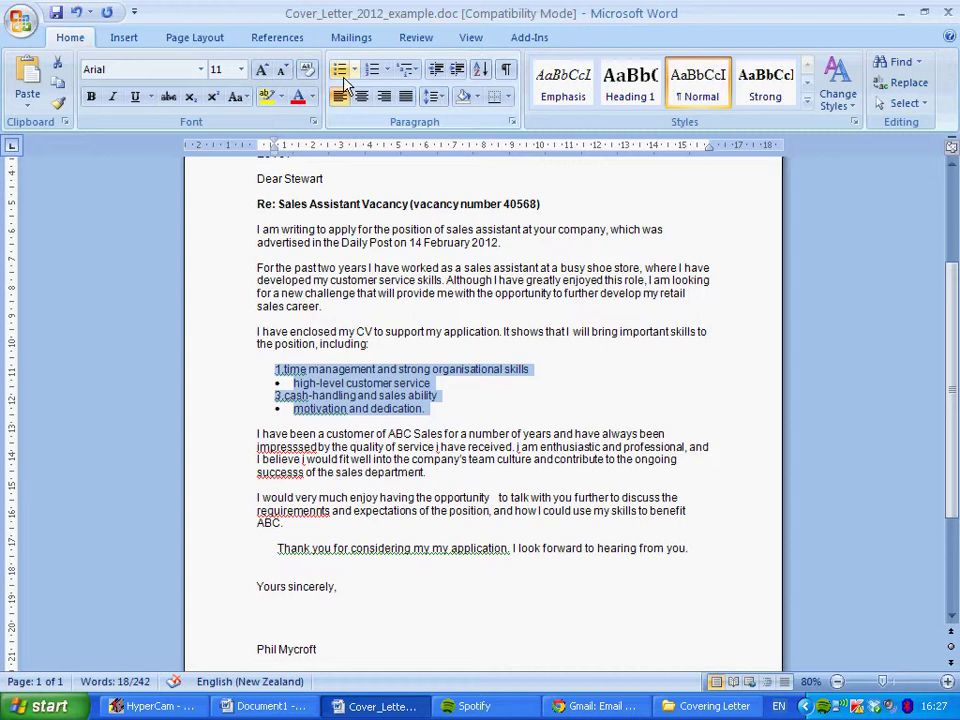
left_click(339, 74)
left_click(332, 397)
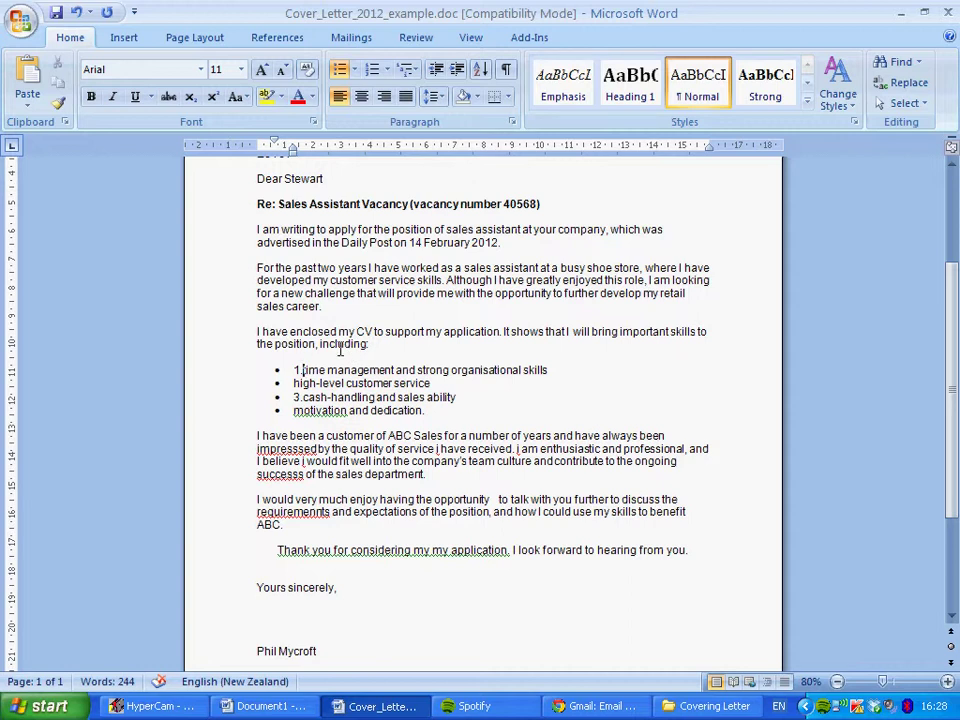
Step: Delete the leftover typed numbers "1." and "3." from the first and third bullet points of the skills list
key("BackSpace")
key("BackSpace")
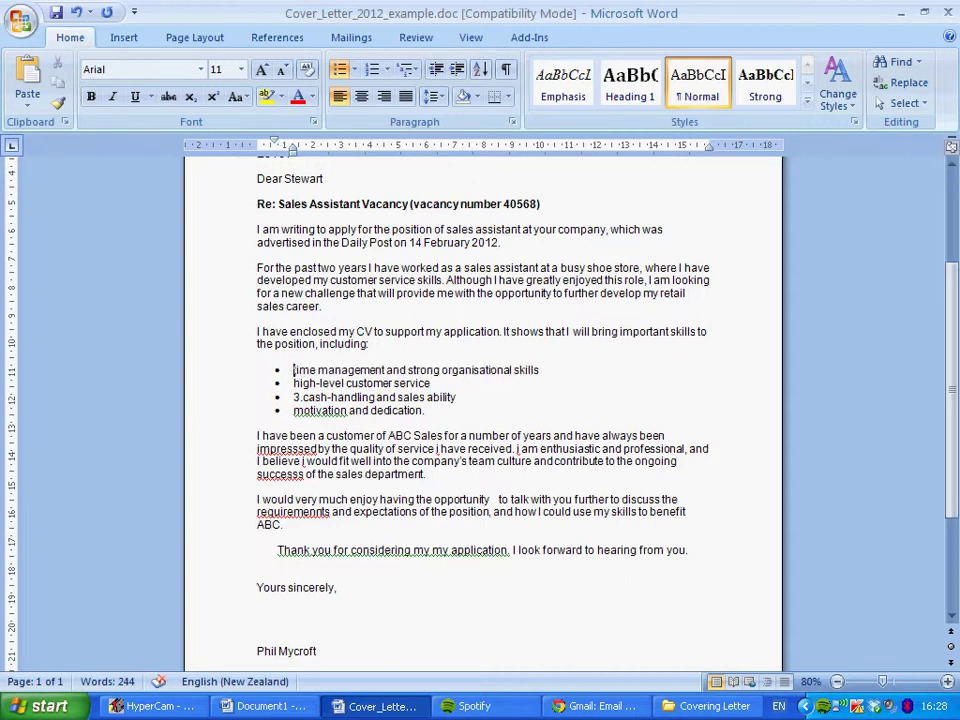
key("Down")
key("Down")
key("Right")
key("Right")
key("BackSpace")
key("BackSpace")
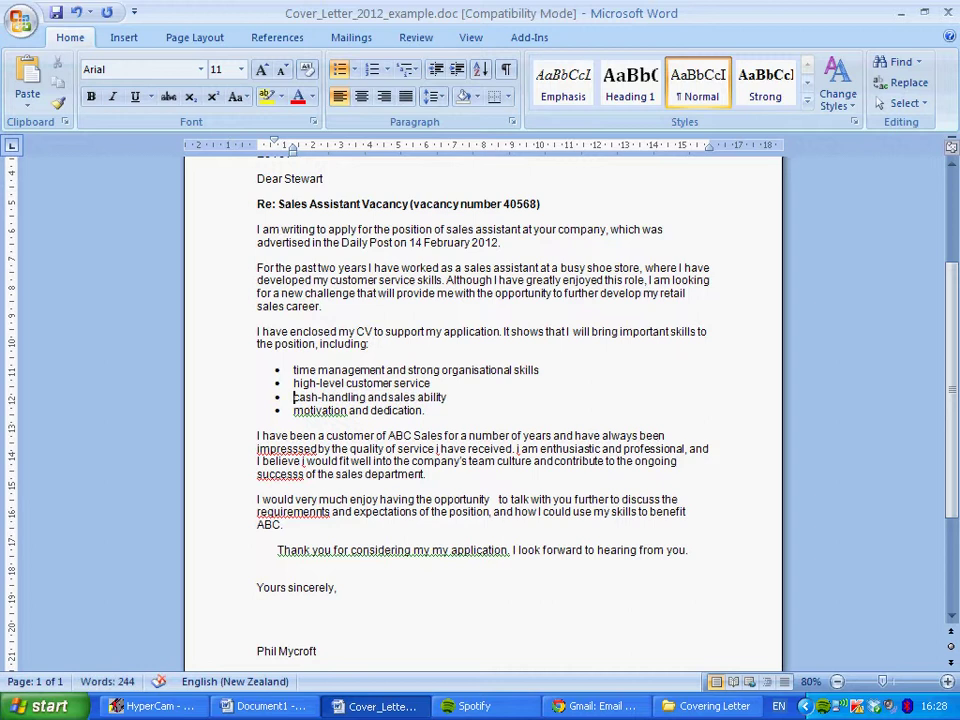
key("End")
scroll(450, 400, "up", 3)
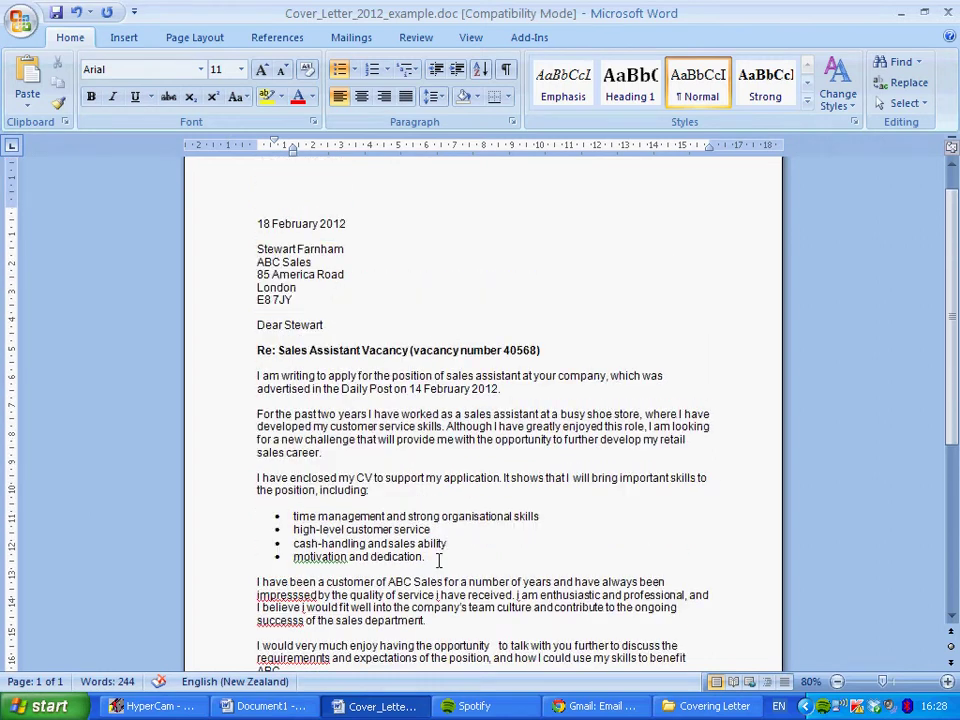
scroll(330, 470, "down", 2)
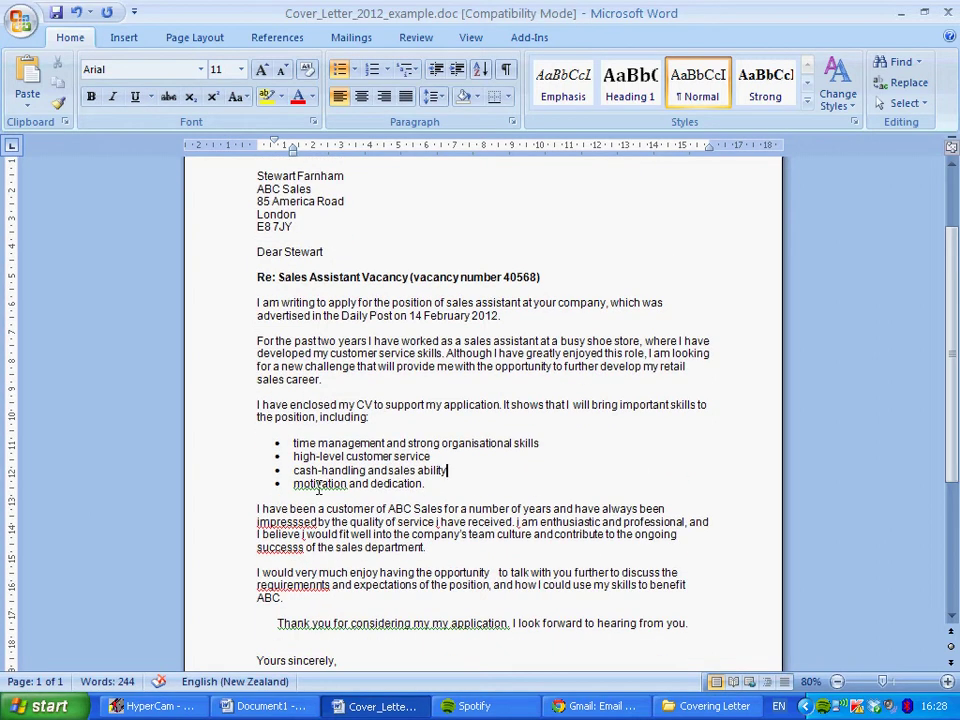
Step: Remove the full stop after "motivation and dedication" in the last bullet point
left_click(338, 490)
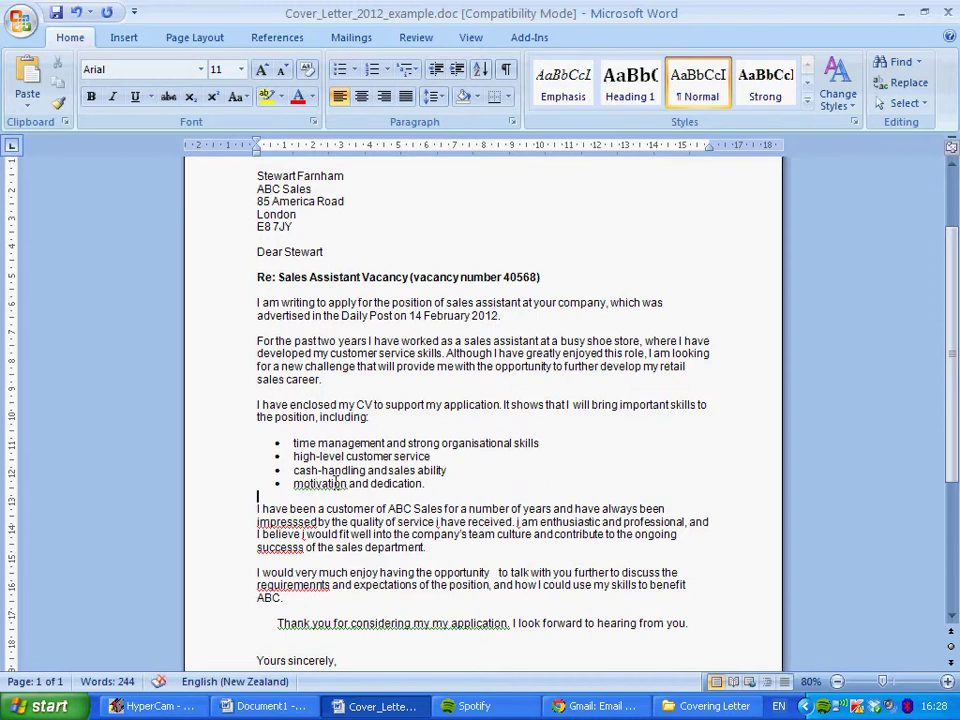
right_click(344, 486)
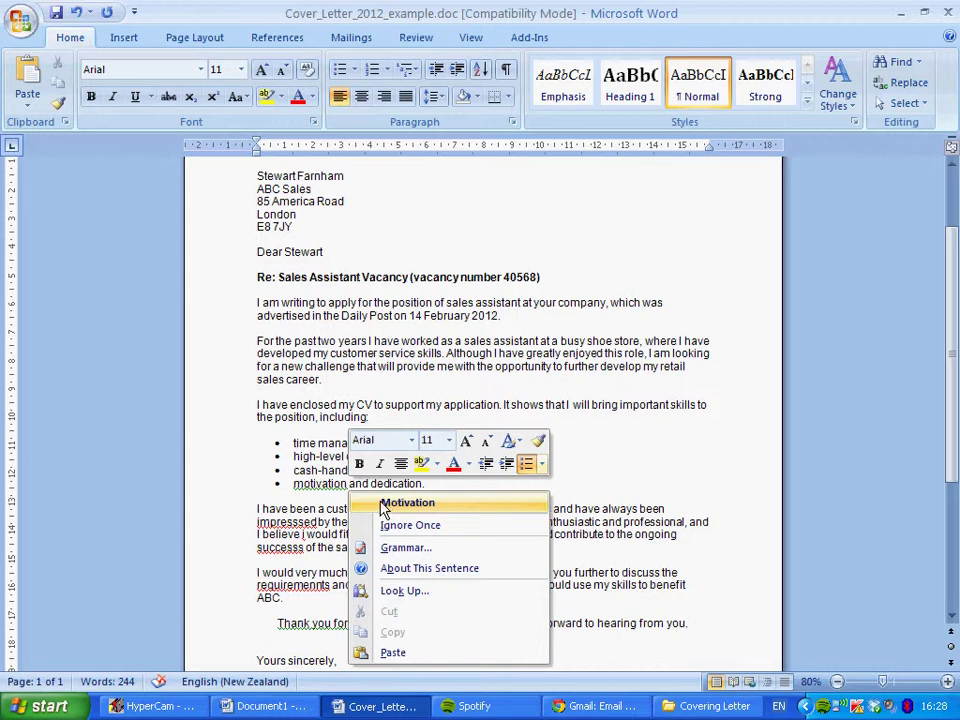
left_click(325, 484)
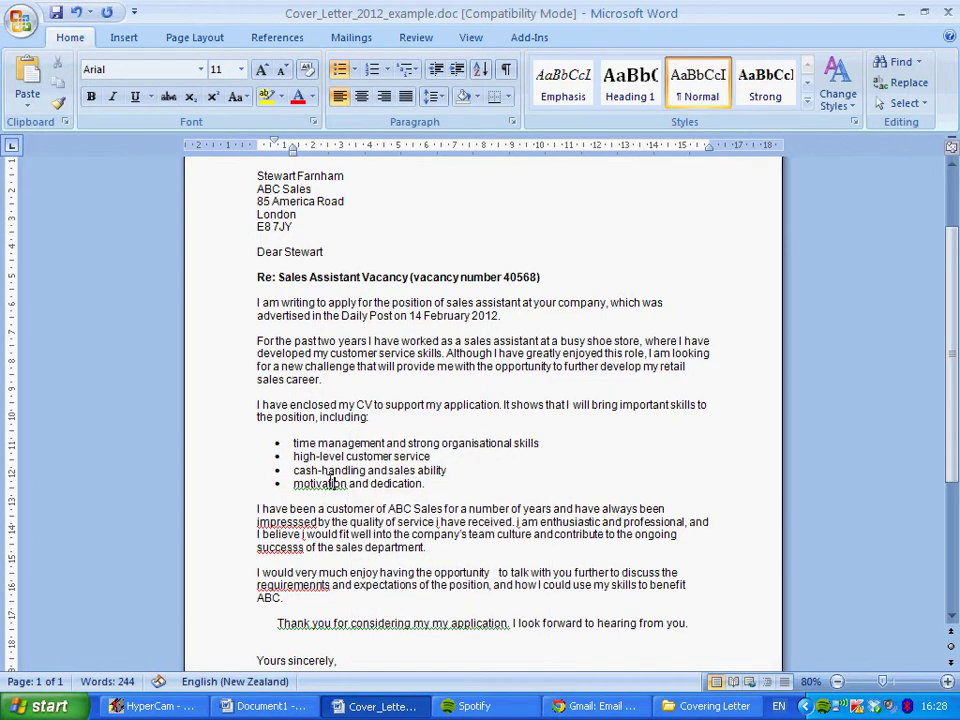
type(".")
left_click_drag(425, 484, 298, 449)
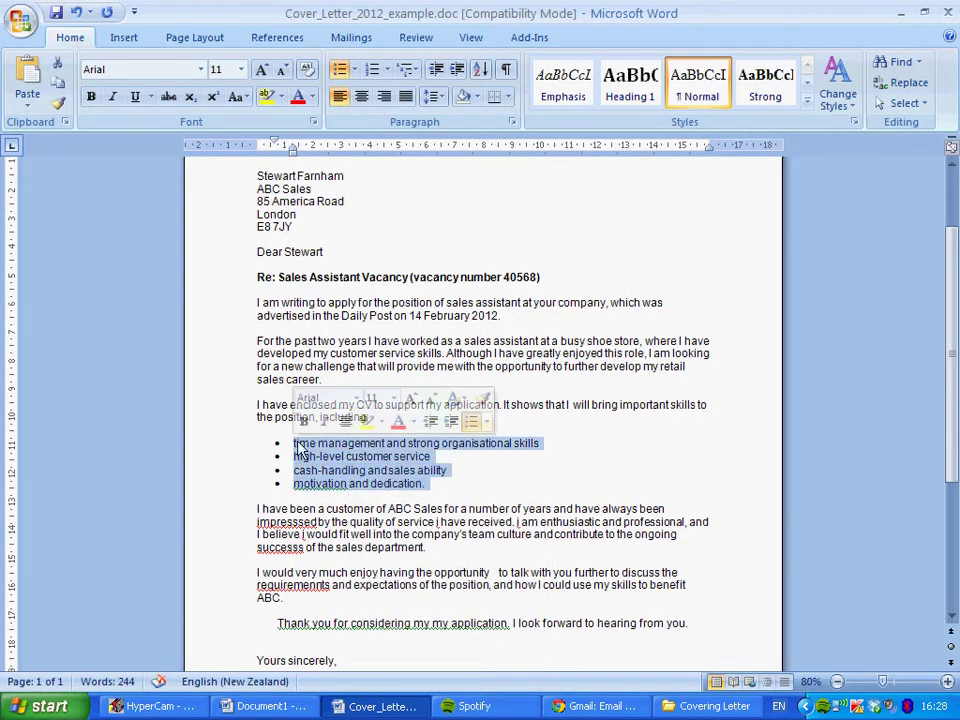
left_click(259, 407)
left_click_drag(259, 407, 372, 418)
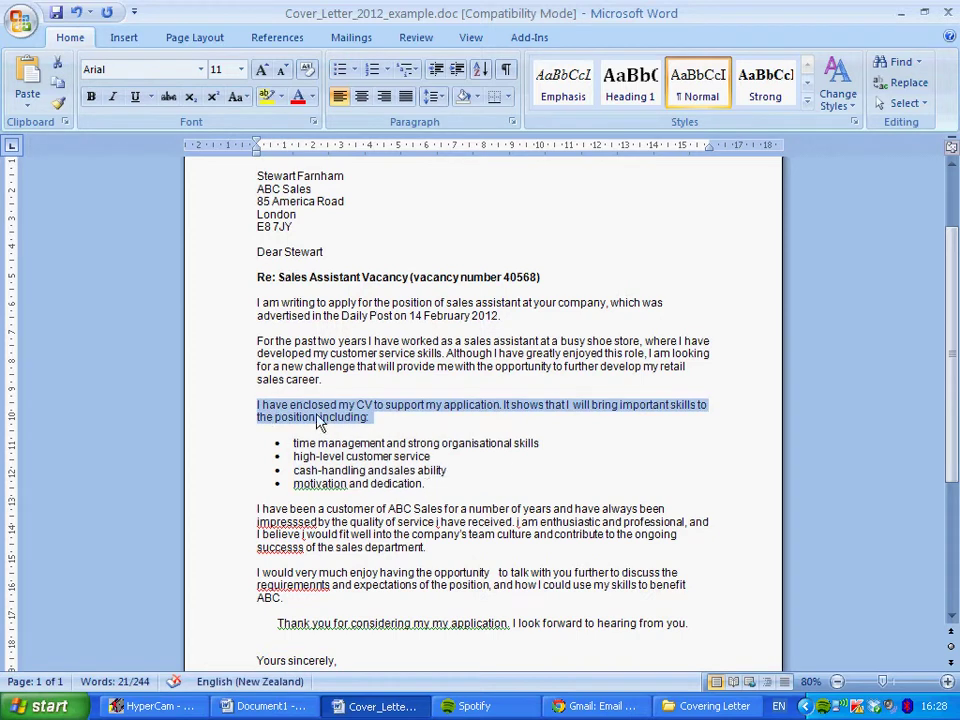
left_click(437, 486)
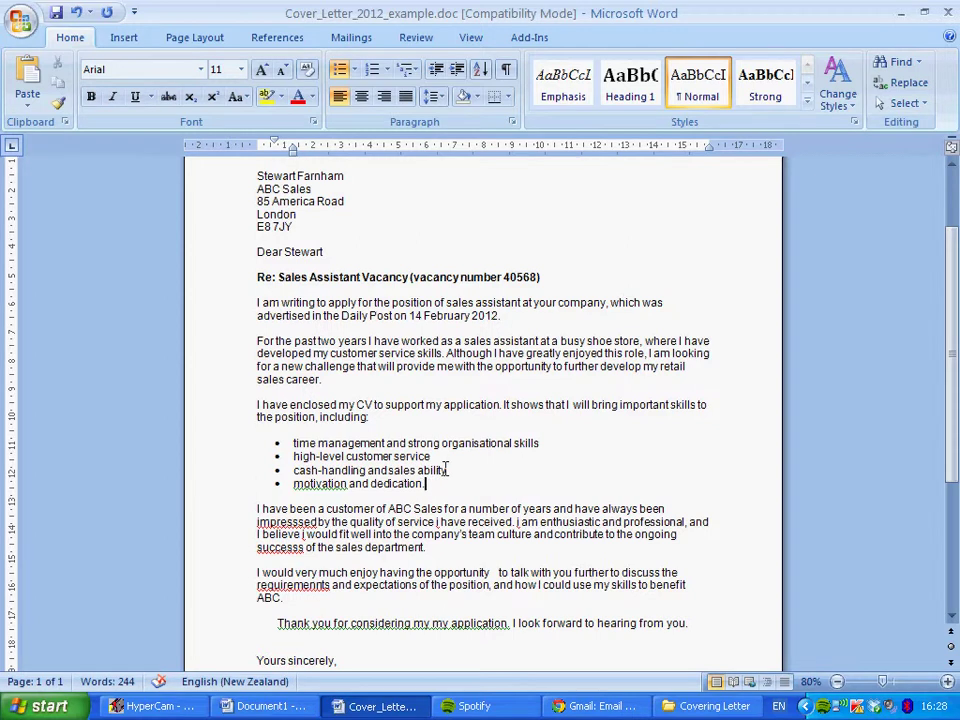
key("BackSpace")
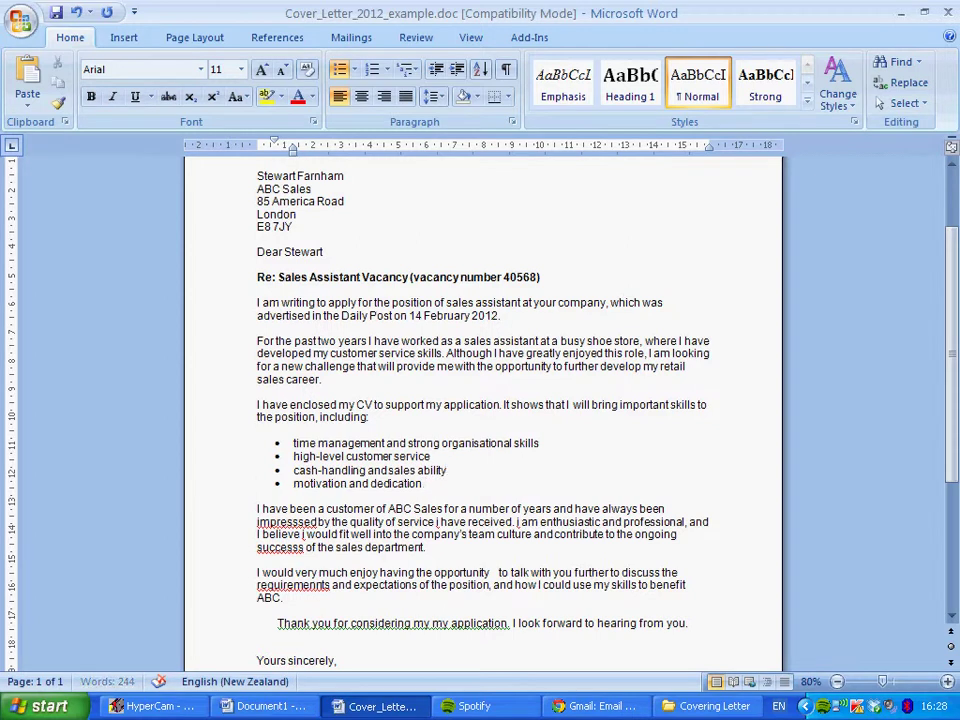
left_click(336, 507)
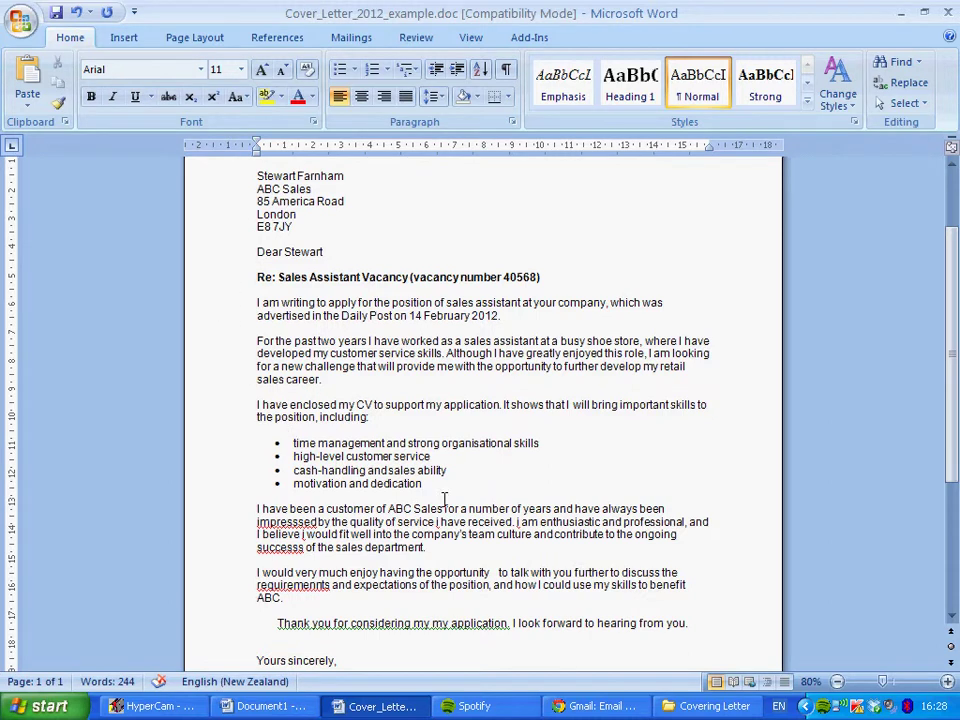
scroll(390, 490, "down", 3)
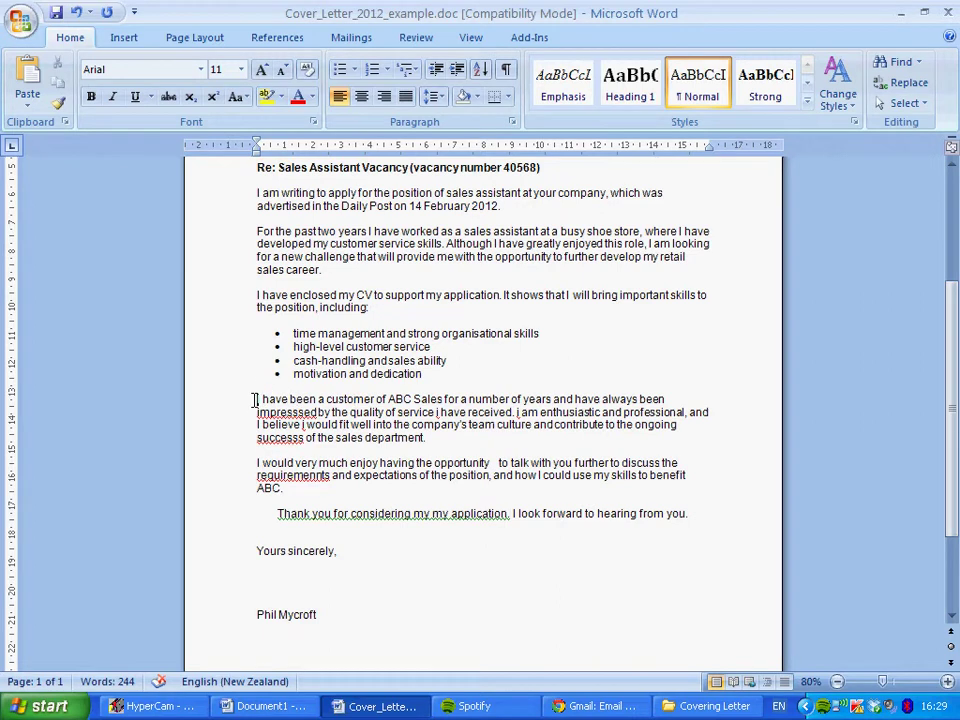
left_click_drag(254, 400, 668, 412)
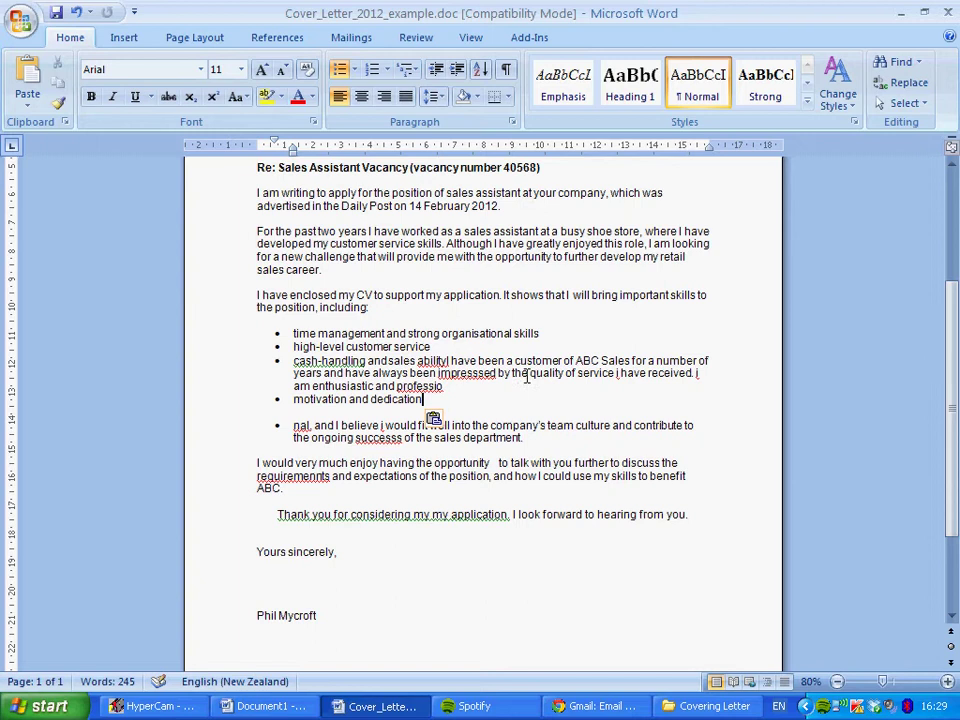
key("ctrl+z")
double_click(472, 399)
left_click(472, 399)
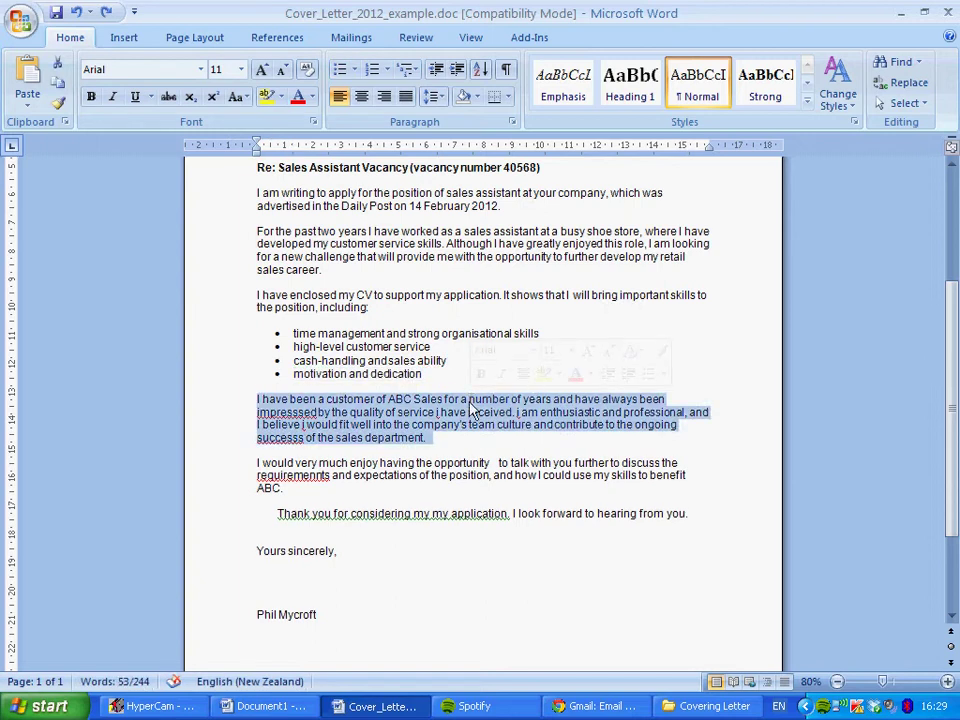
left_click(472, 399)
left_click_drag(675, 399, 255, 400)
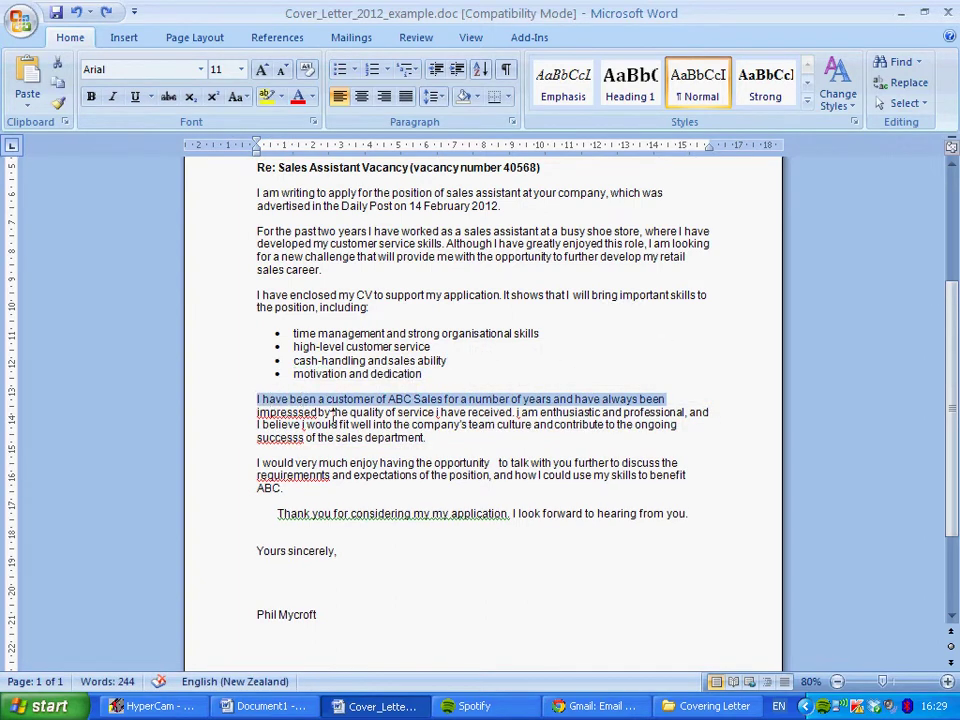
left_click(397, 412)
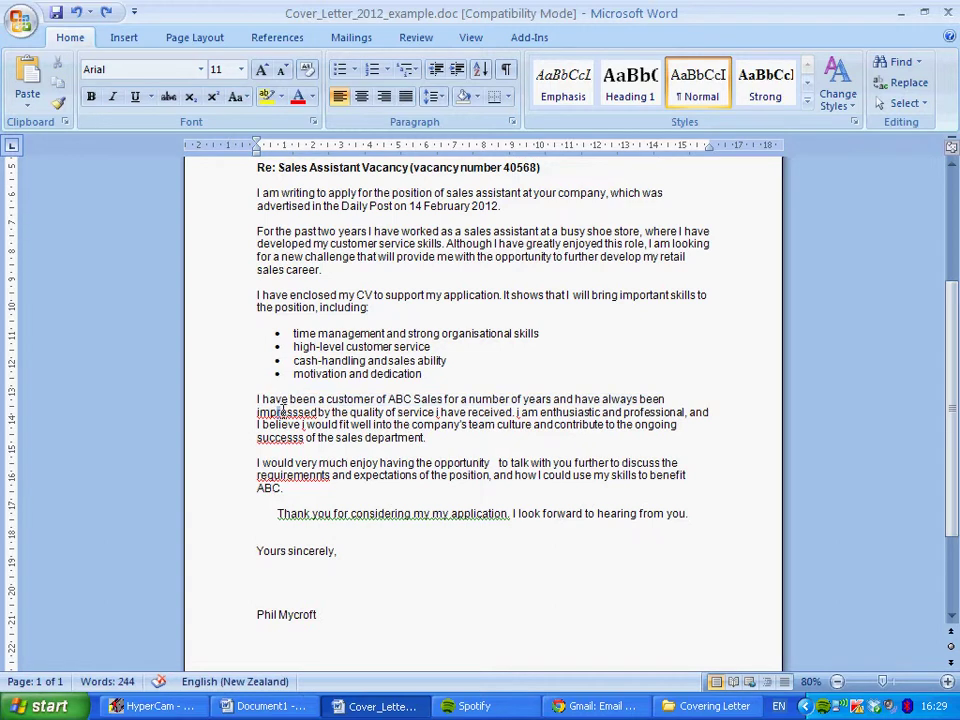
Step: Correct the misspelt word to "impressed" in the paragraph about being an ABC Sales customer, using the spelling suggestion
double_click(281, 411)
left_click(285, 411)
right_click(317, 418)
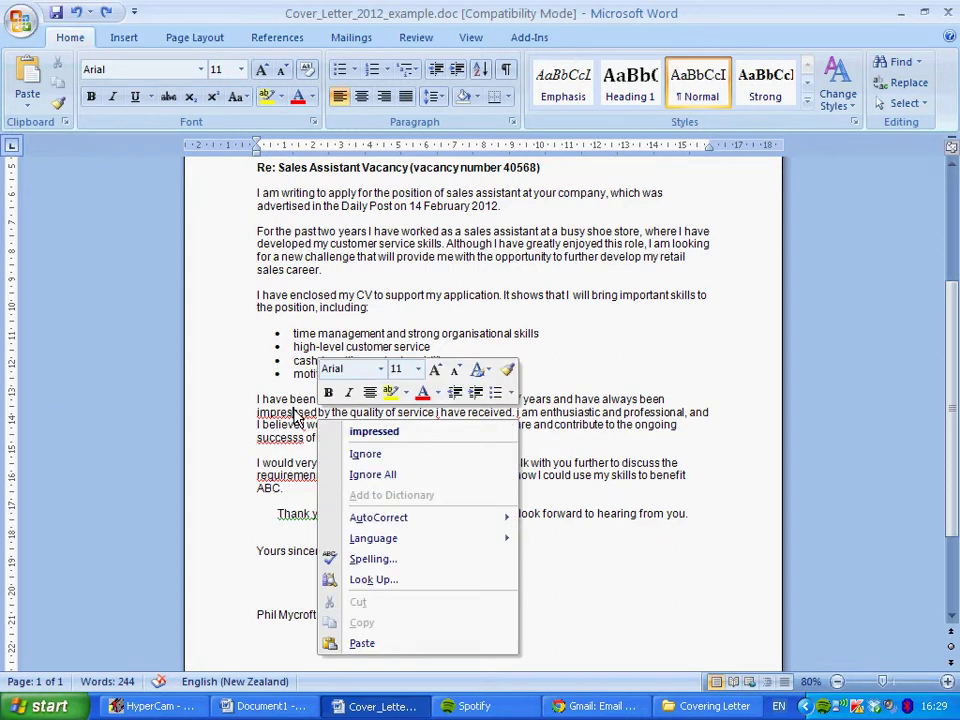
left_click(405, 437)
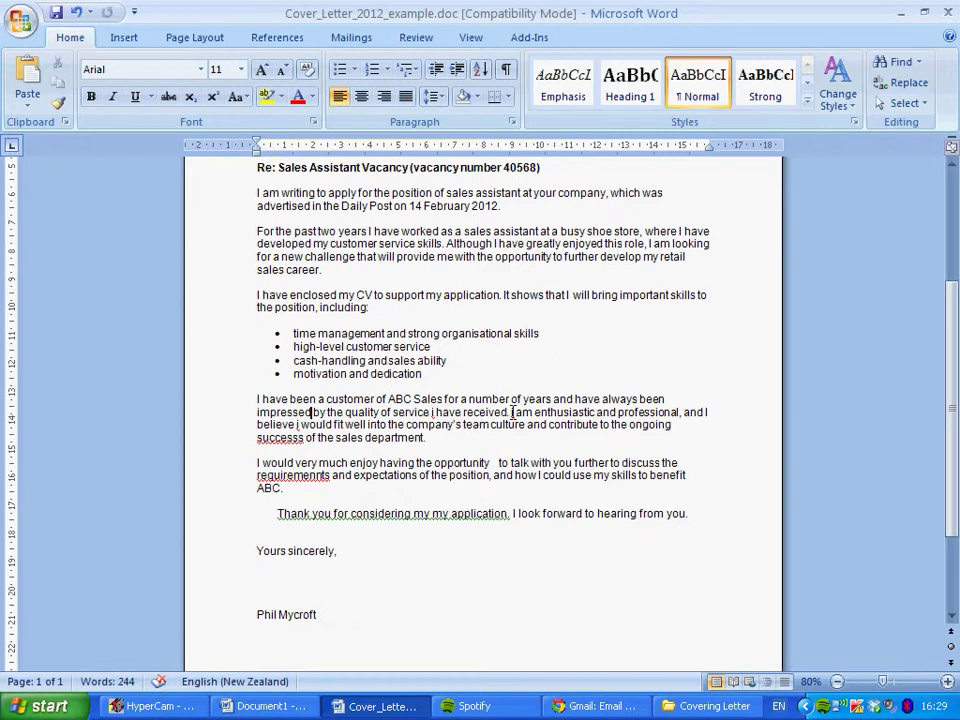
Step: Capitalise the lowercase "i" to "I" in "service I have received" and "I am enthusiastic" in the ABC Sales paragraph
left_click(298, 424)
left_click(433, 412)
key("Delete")
type("I")
right_click(433, 412)
left_click(508, 122)
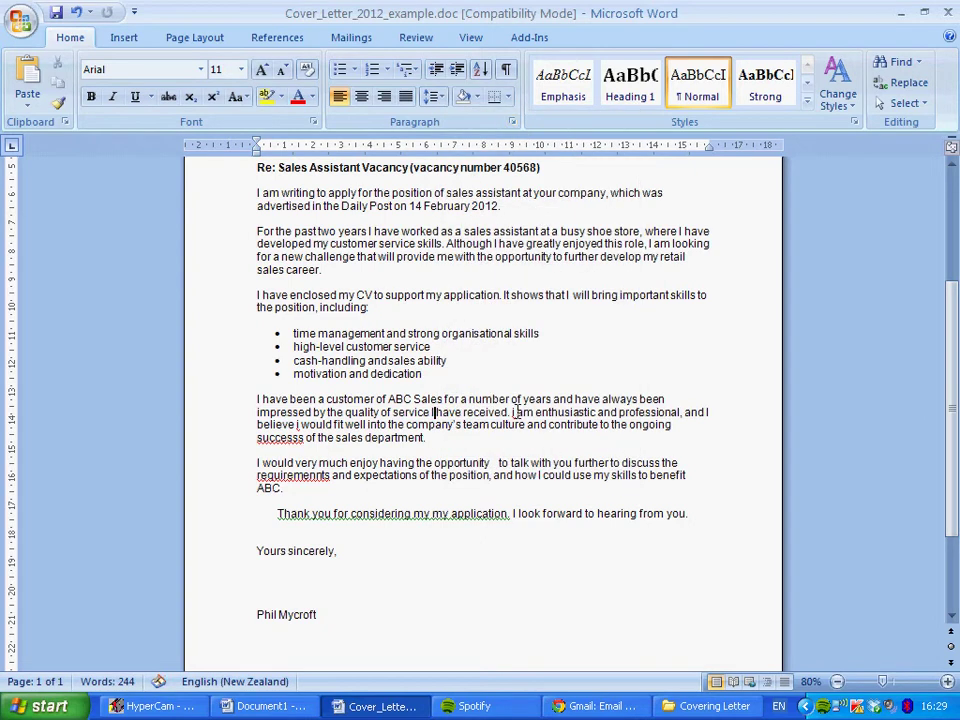
right_click(515, 412)
left_click(515, 412)
right_click(512, 412)
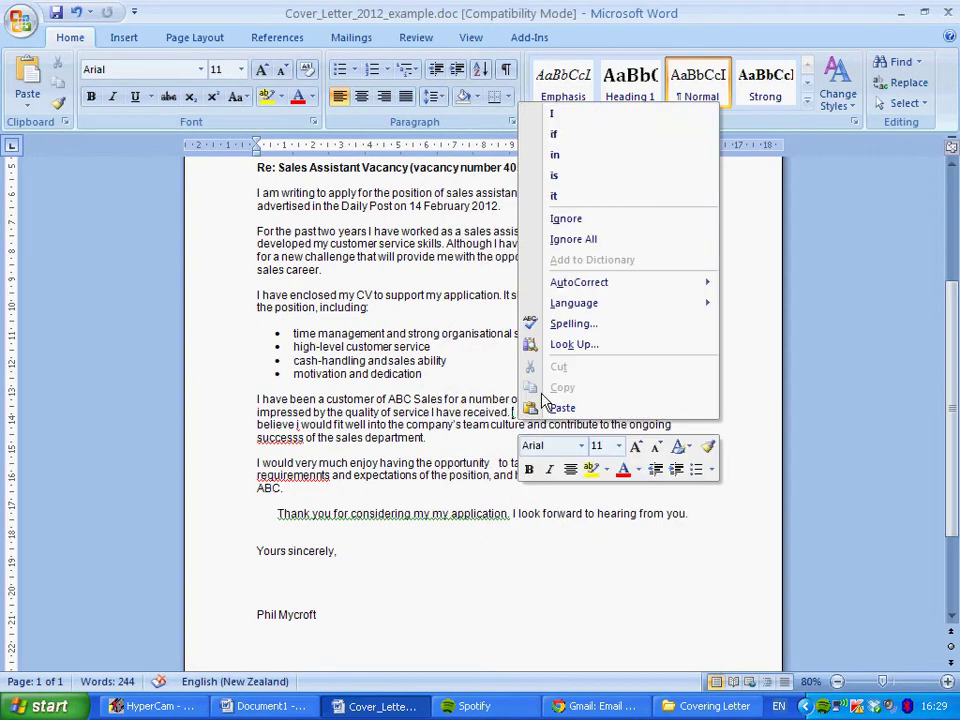
left_click(553, 111)
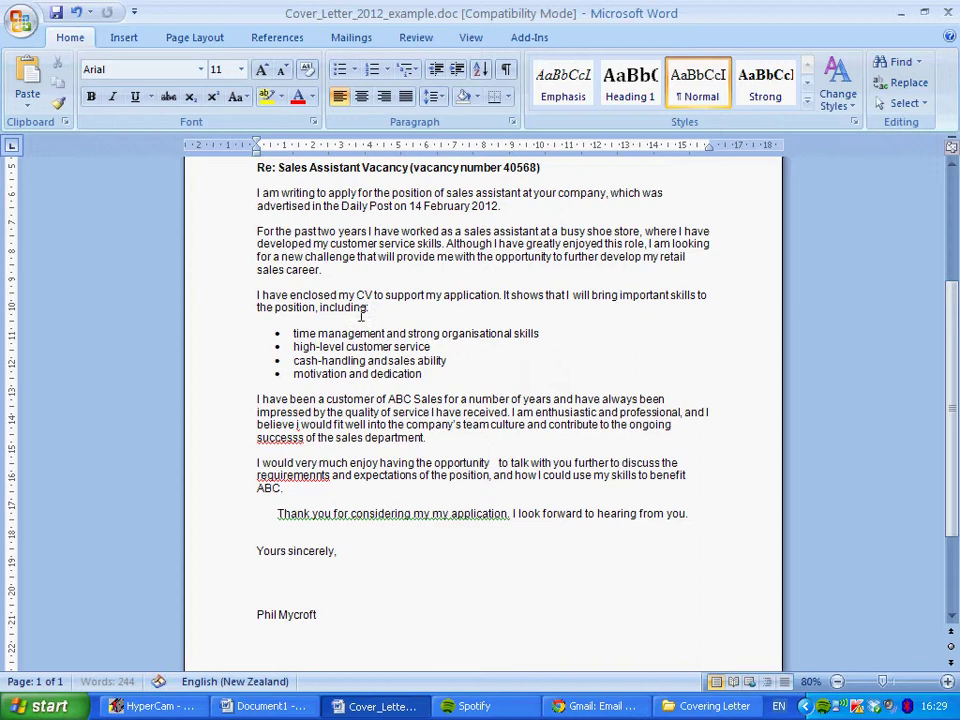
Step: Capitalise the "I" in "believe I would fit" and correct the misspelling to "success" using the spelling suggestions
right_click(298, 425)
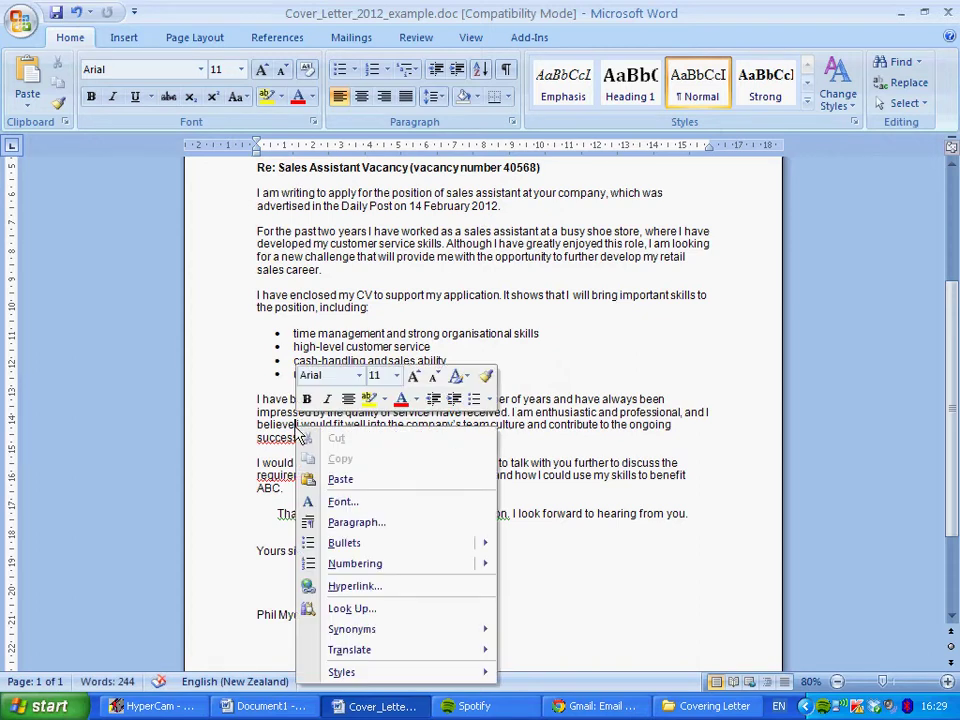
left_click(285, 422)
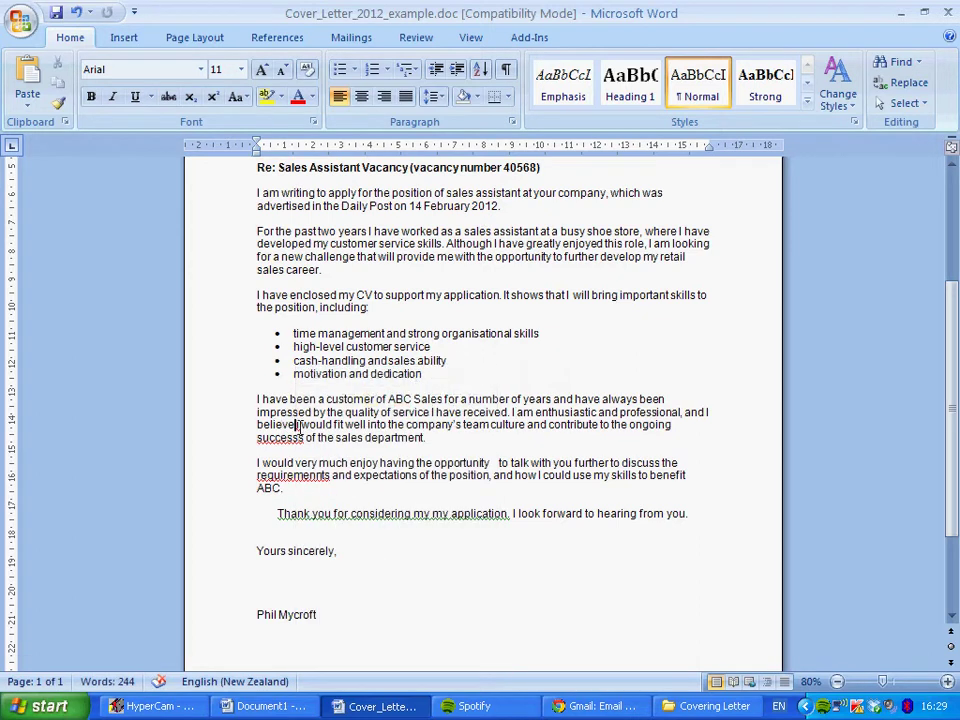
right_click(298, 425)
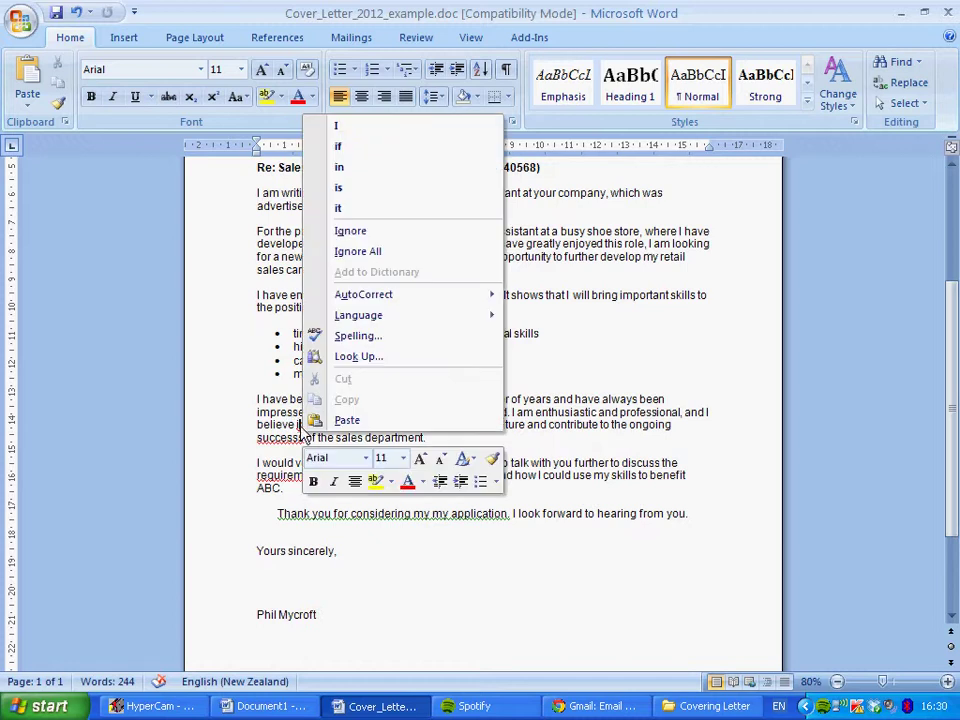
left_click(422, 129)
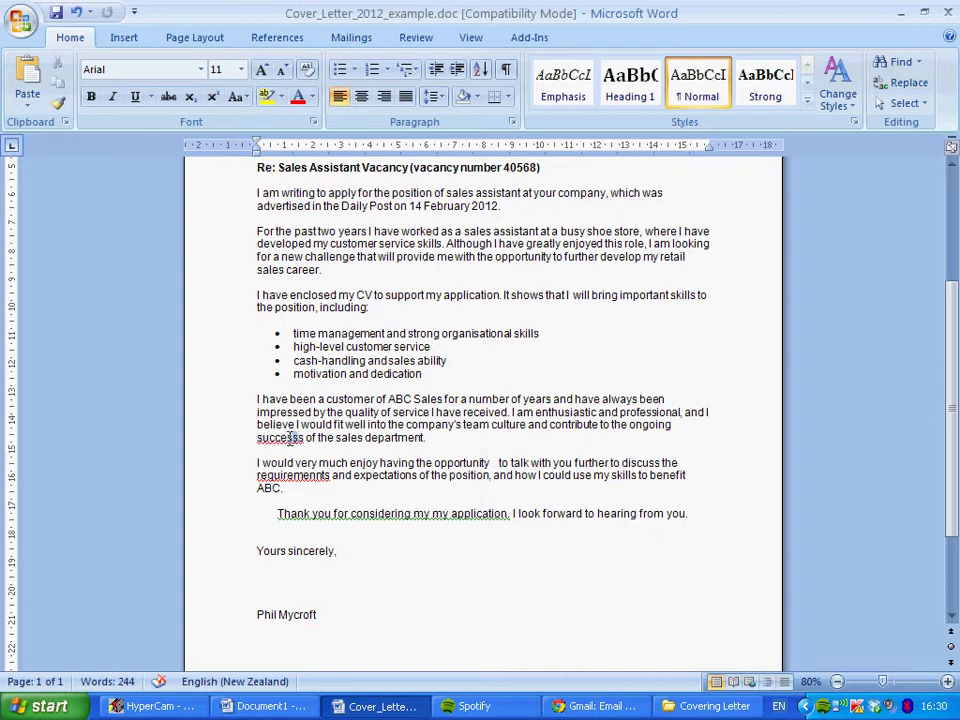
right_click(294, 439)
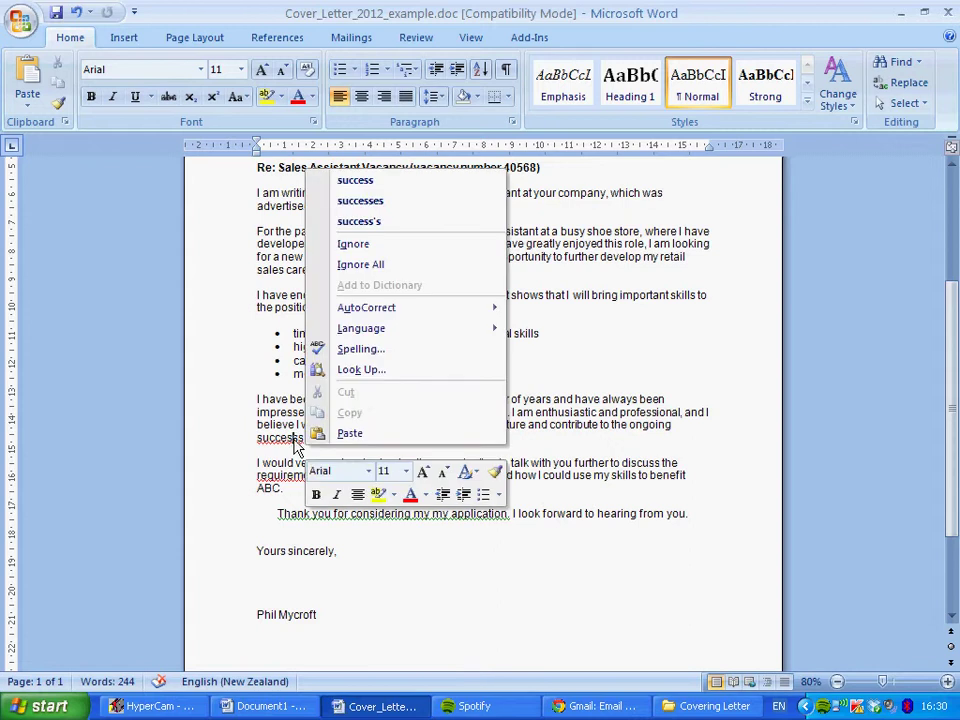
left_click(460, 183)
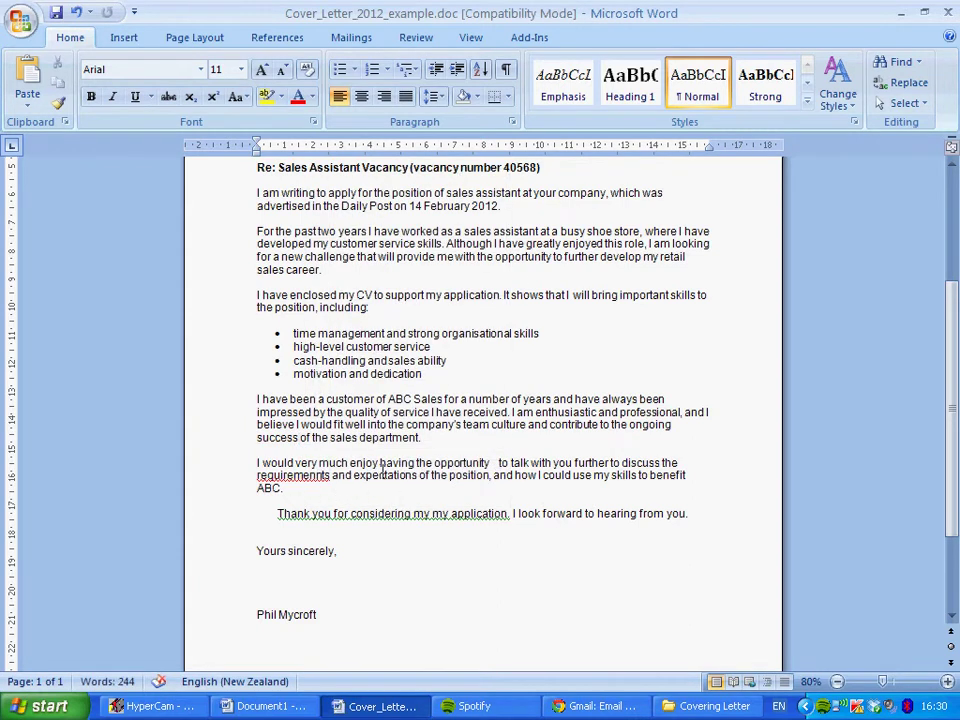
Step: Correct the misspelt word to "requirements" in the paragraph beginning "I would very much enjoy", using the spelling suggestion
scroll(320, 440, "down", 3)
scroll(330, 470, "up", 4)
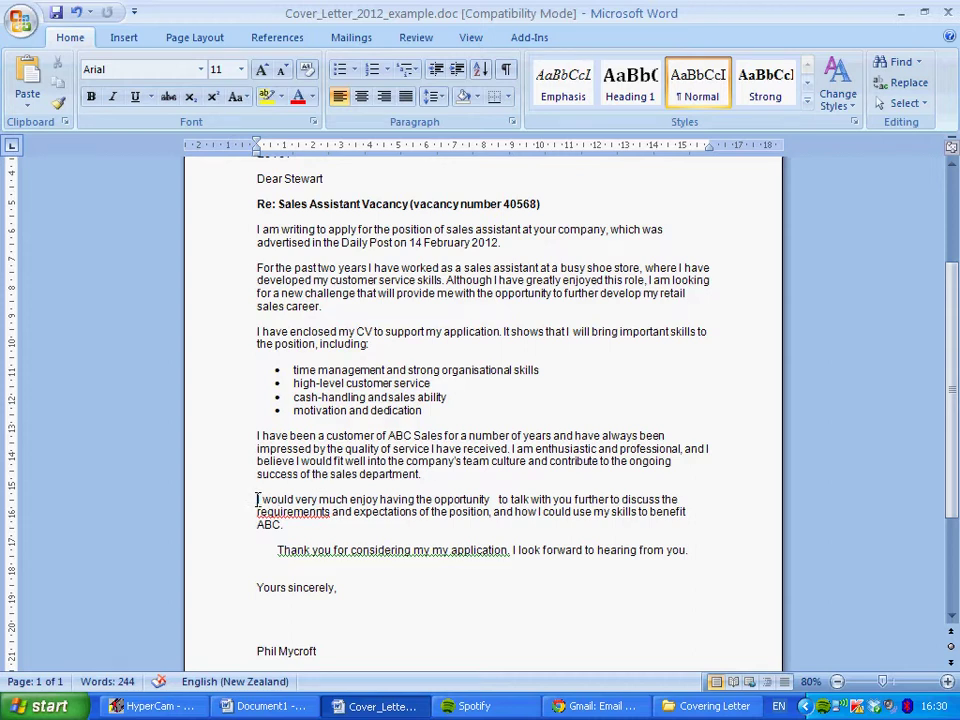
left_click_drag(345, 497, 650, 505)
left_click(317, 512)
right_click(303, 512)
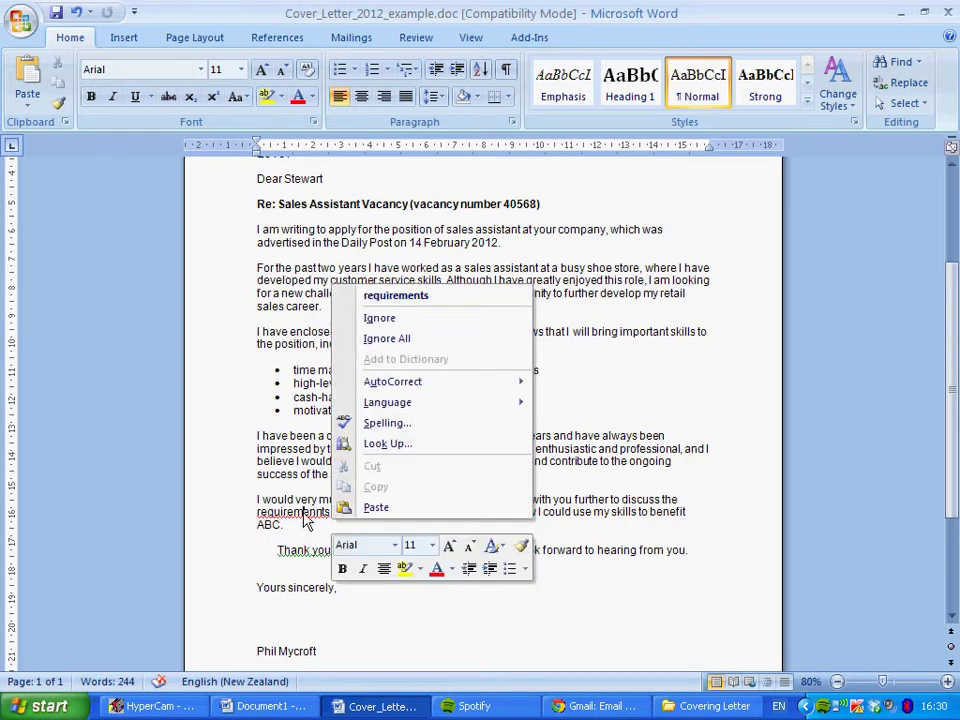
left_click(385, 296)
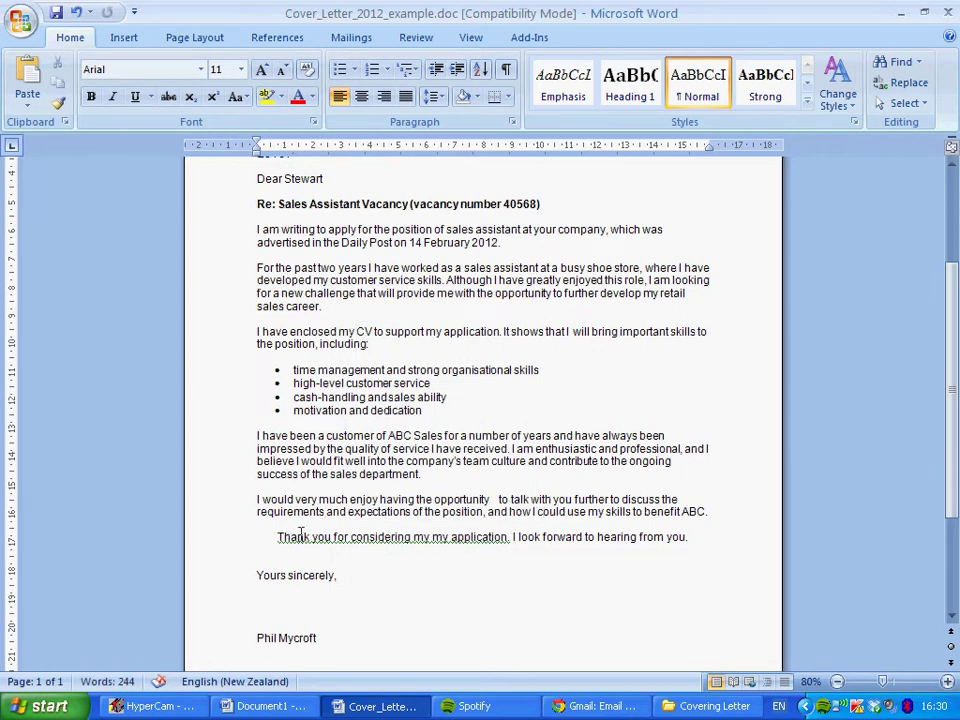
Step: Left-align the centred closing paragraph beginning "Thank you for considering"
left_click(418, 538)
scroll(417, 530, "down", 1)
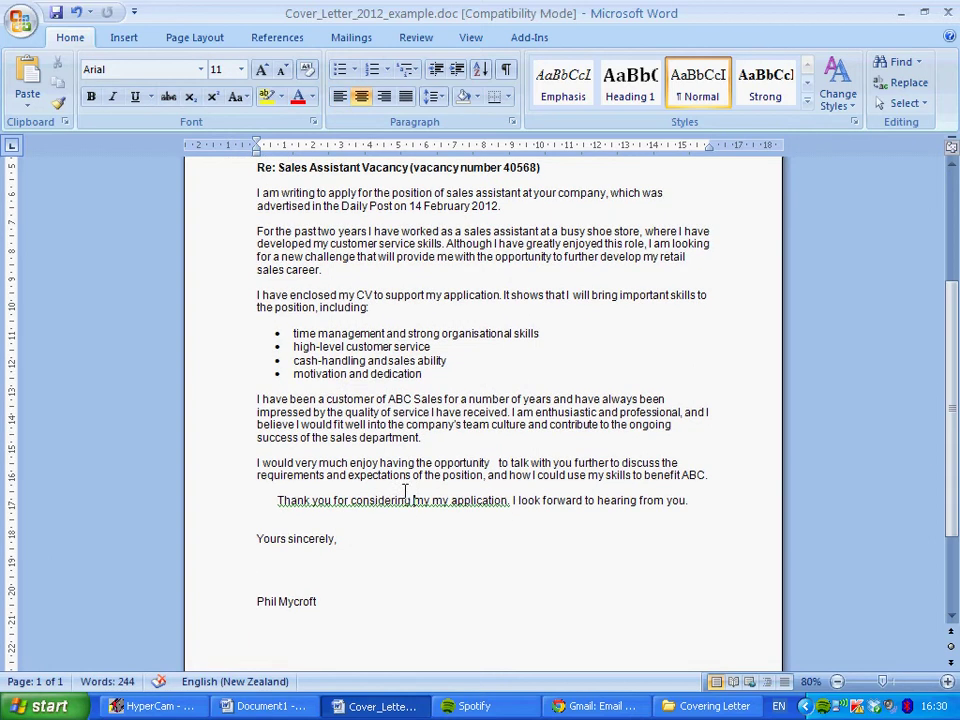
scroll(407, 486, "down", 3)
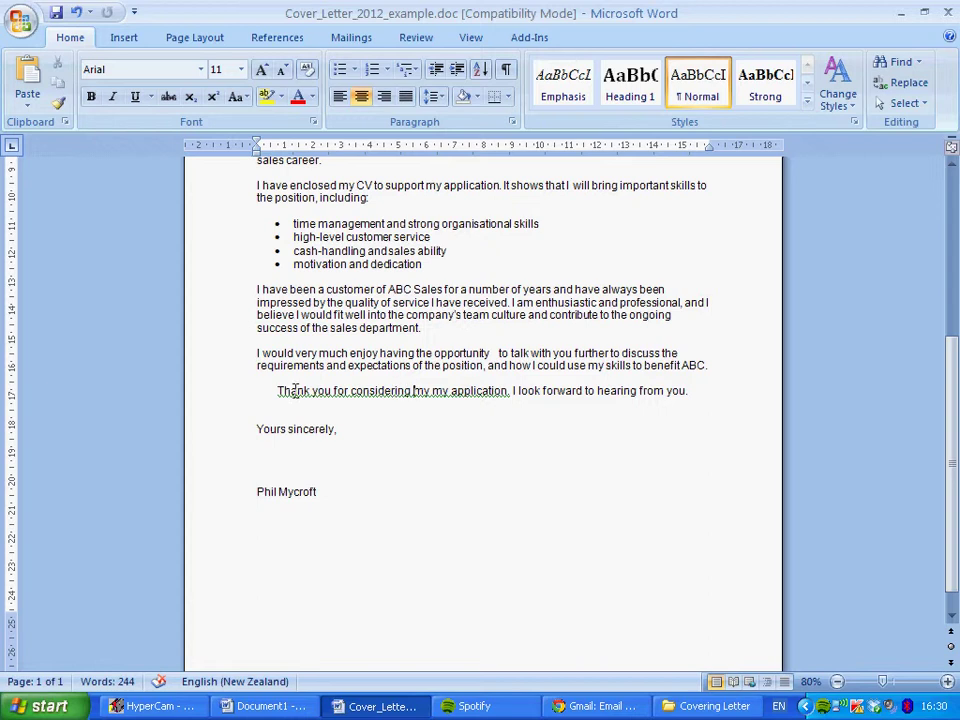
triple_click(425, 391)
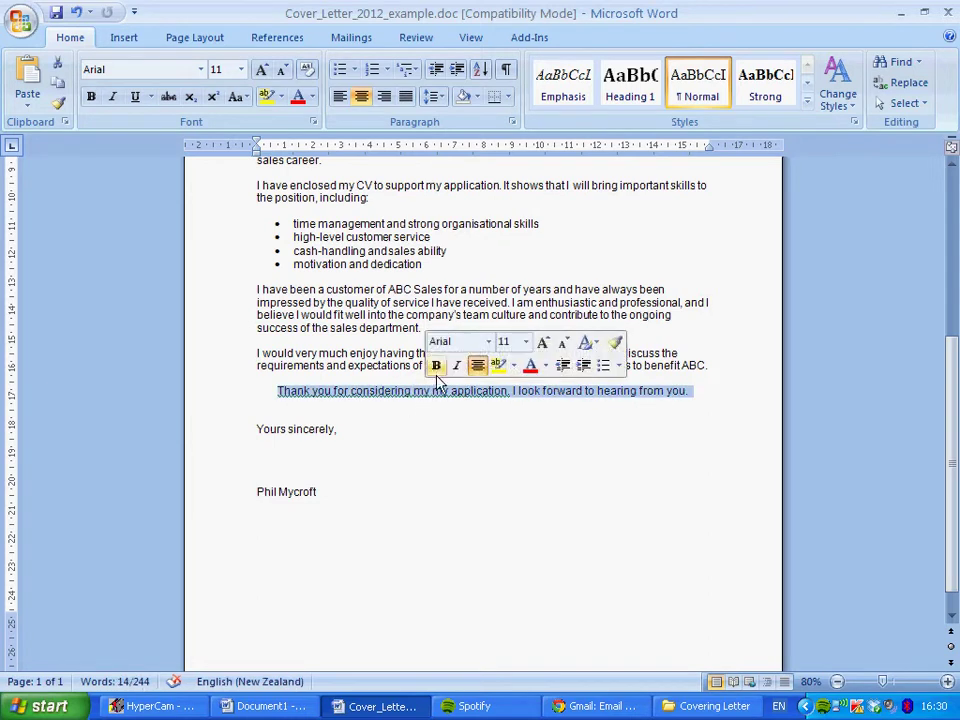
left_click(409, 399)
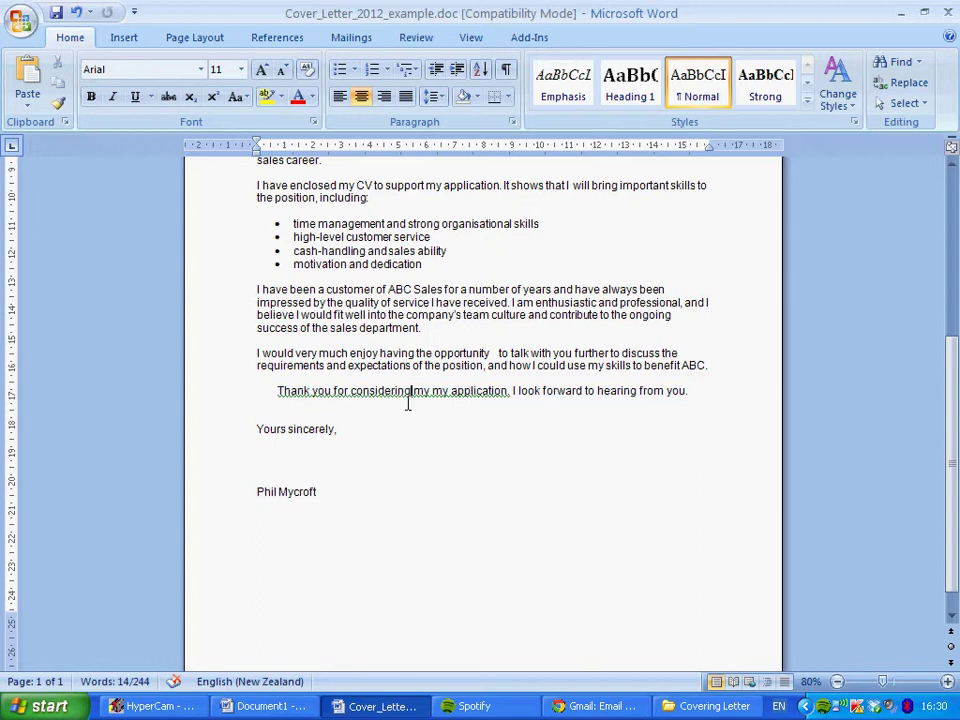
double_click(418, 391)
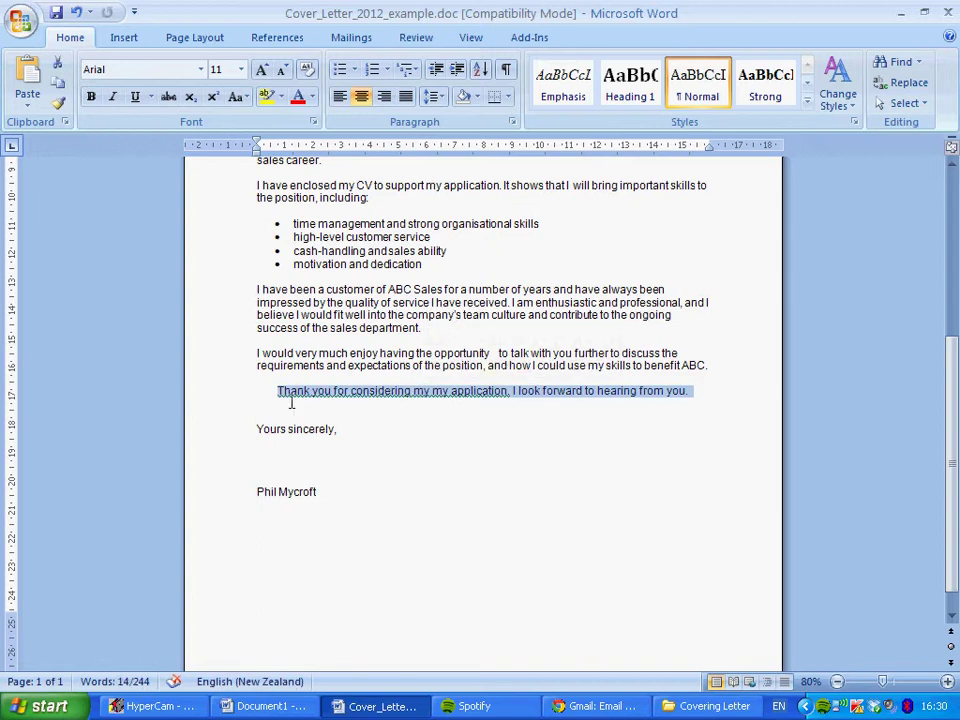
left_click(340, 100)
left_click(422, 417)
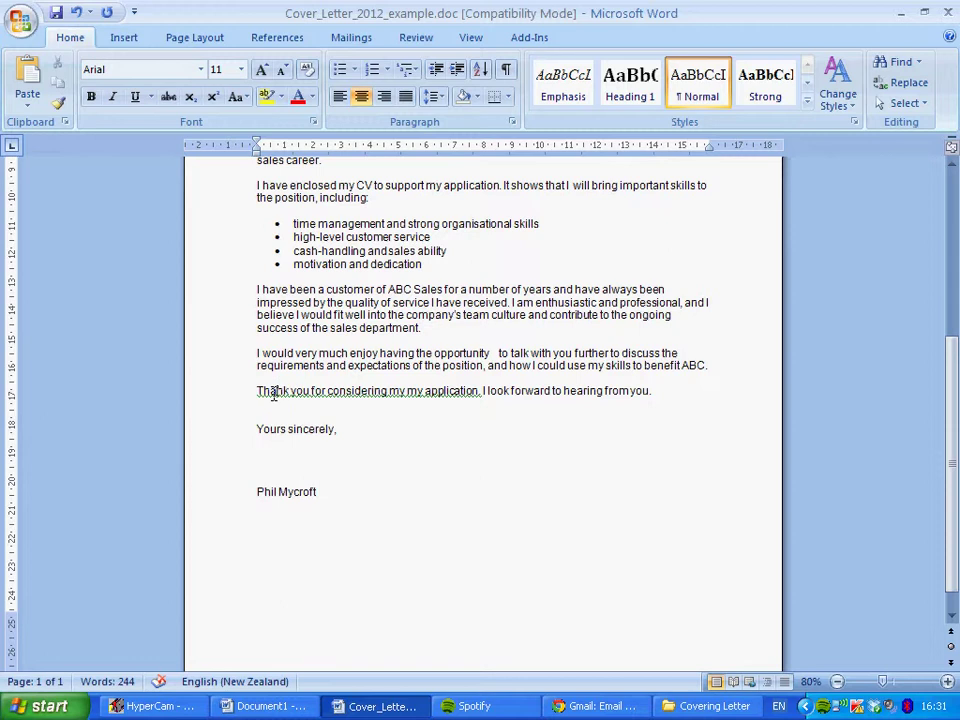
Step: Delete the duplicate word "my" before "application" in the "Thank you for considering" paragraph
left_click_drag(272, 393, 437, 400)
left_click(424, 432)
left_click(418, 391)
left_click(408, 391)
key("BackSpace")
key("BackSpace")
key("BackSpace")
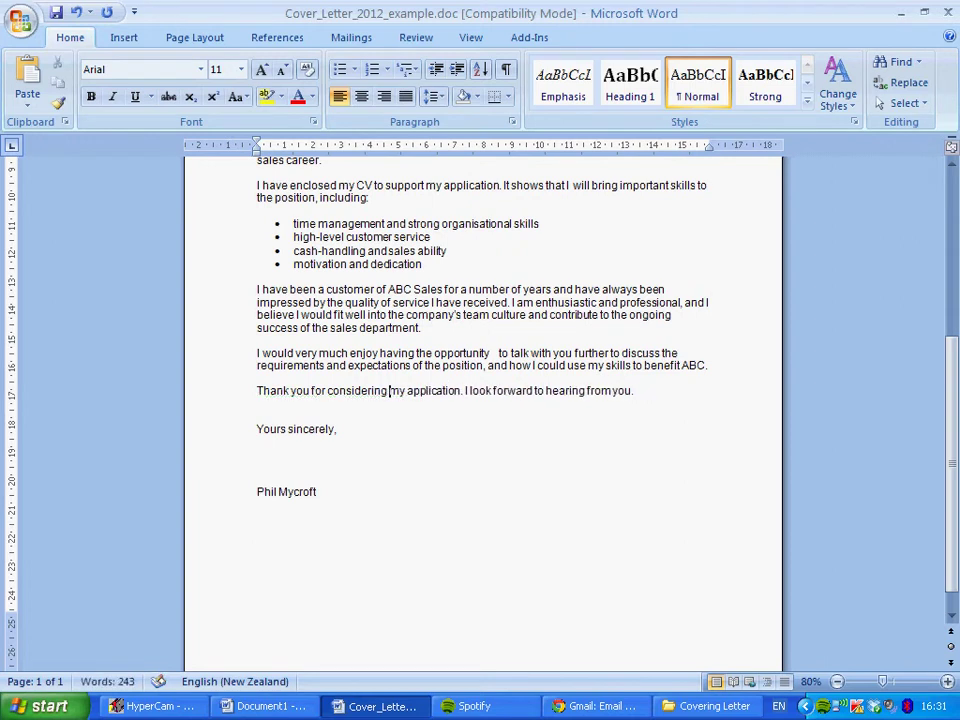
left_click(388, 491)
Step: Review the whole cover letter from the date to the signature for remaining errors
scroll(392, 521, "up", 3)
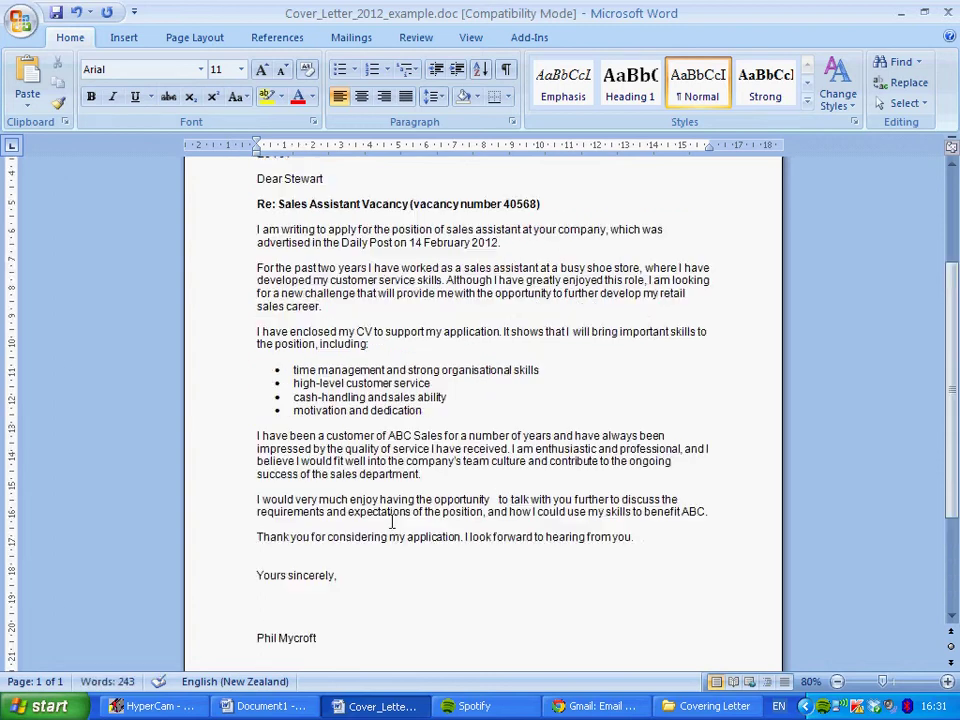
scroll(392, 521, "up", 4)
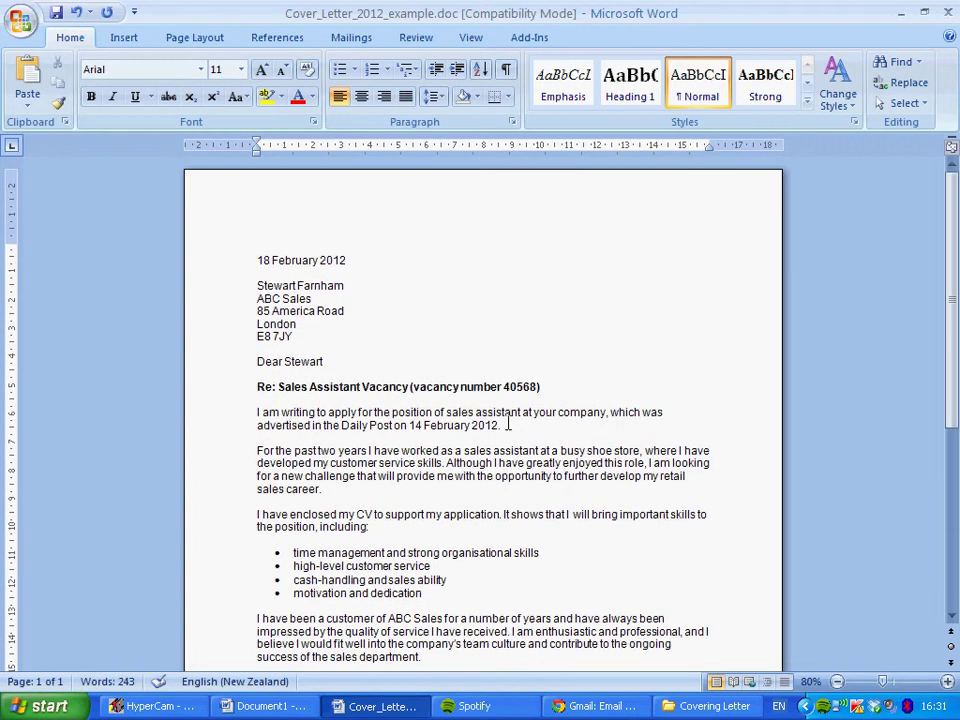
scroll(508, 423, "down", 2)
scroll(508, 423, "down", 2)
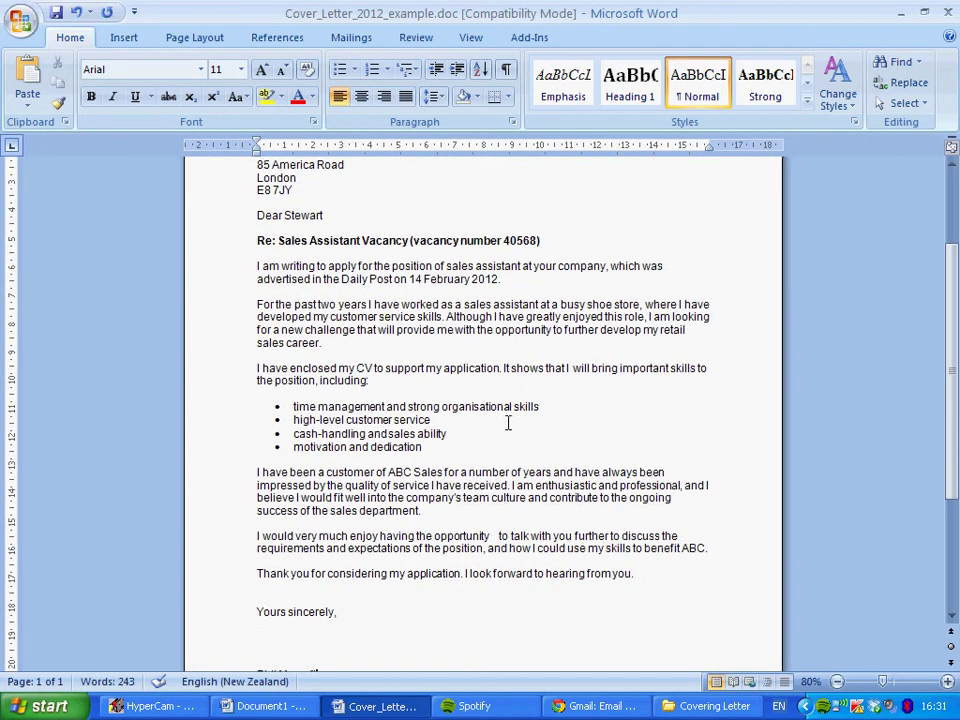
scroll(508, 423, "down", 6)
scroll(508, 423, "up", 3)
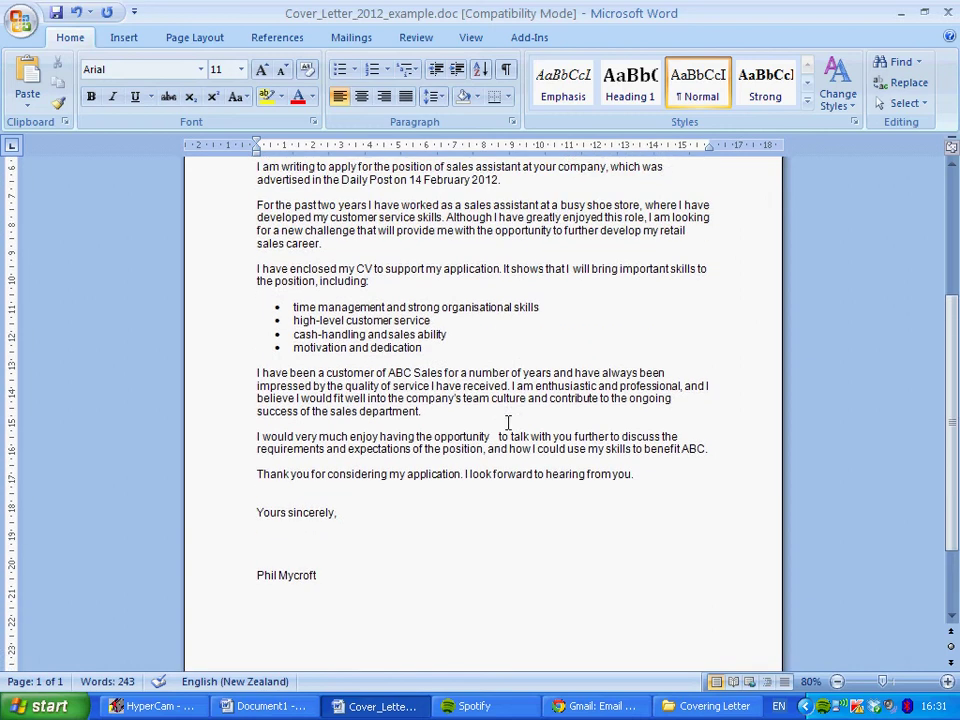
scroll(508, 423, "up", 7)
scroll(508, 423, "down", 3)
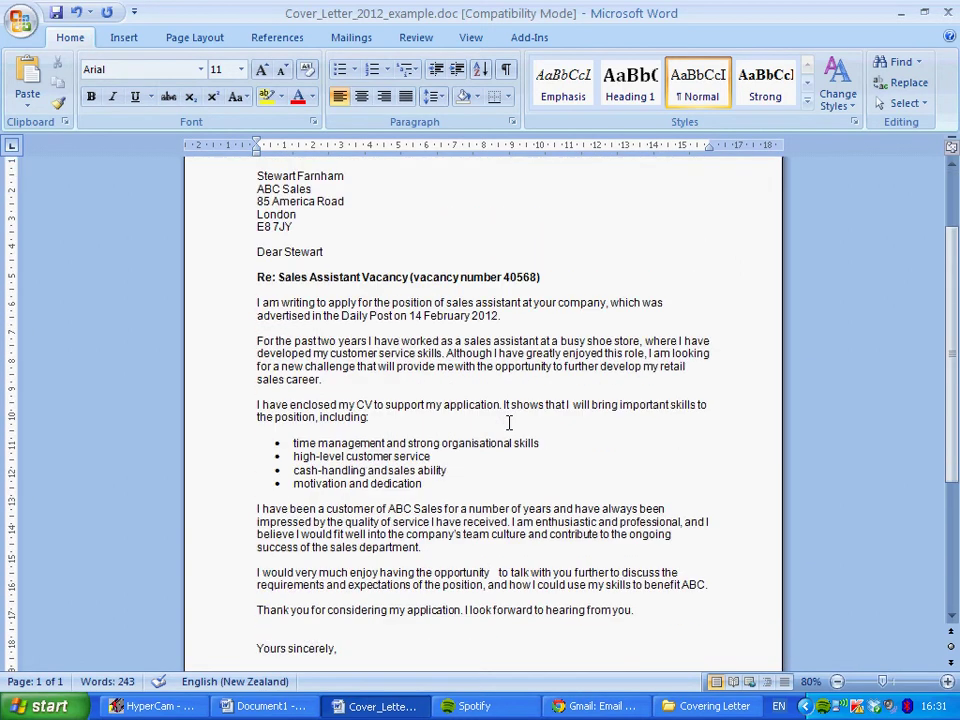
scroll(508, 423, "down", 4)
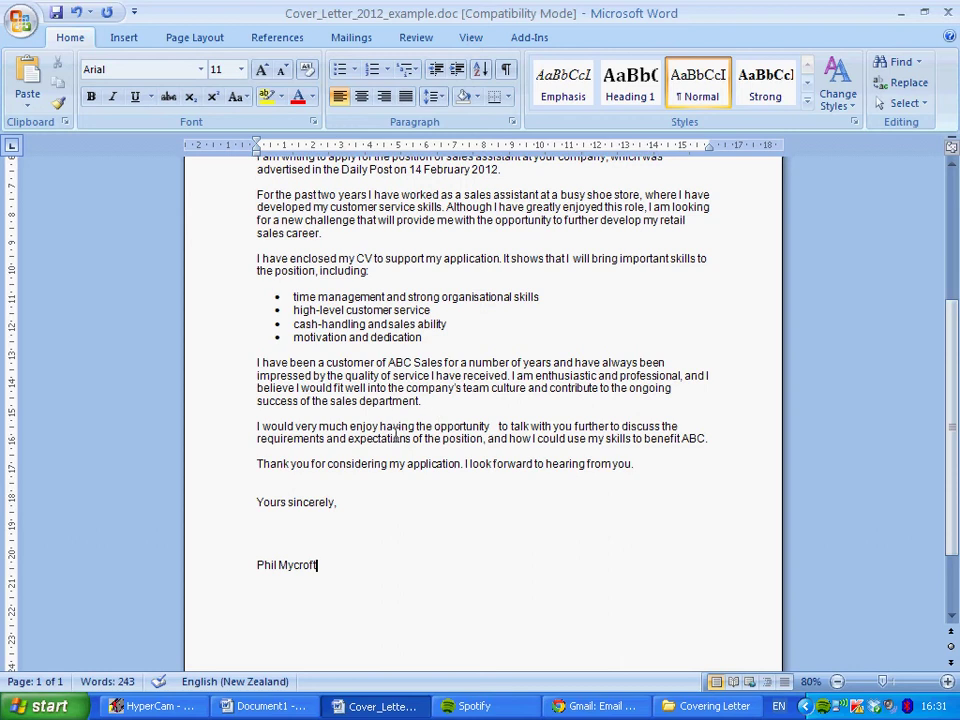
scroll(395, 435, "up", 6)
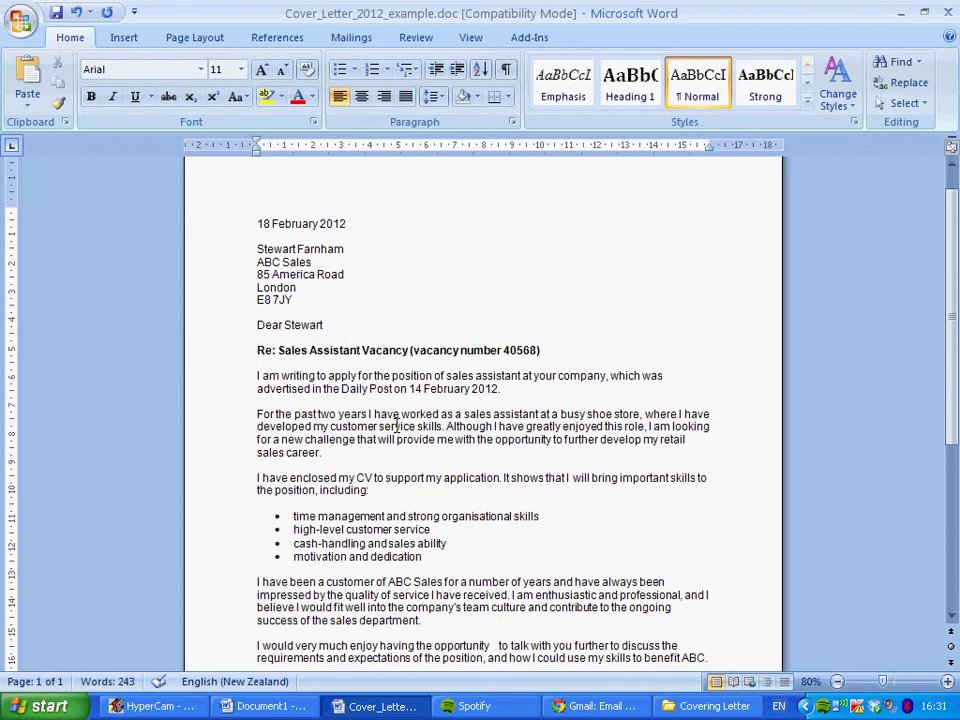
scroll(398, 424, "down", 7)
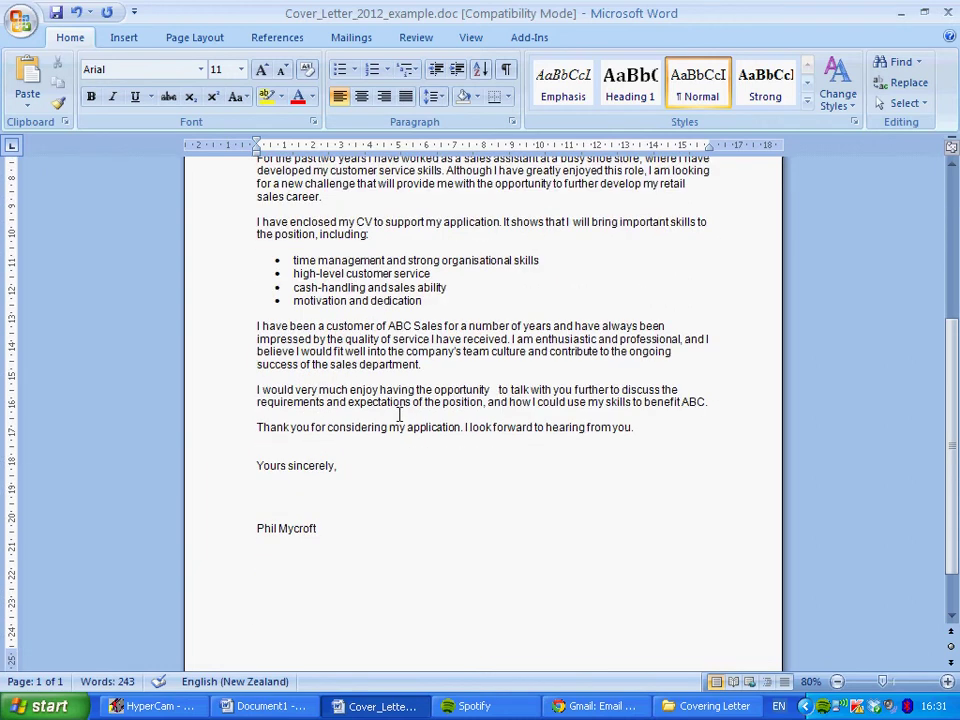
scroll(378, 405, "up", 7)
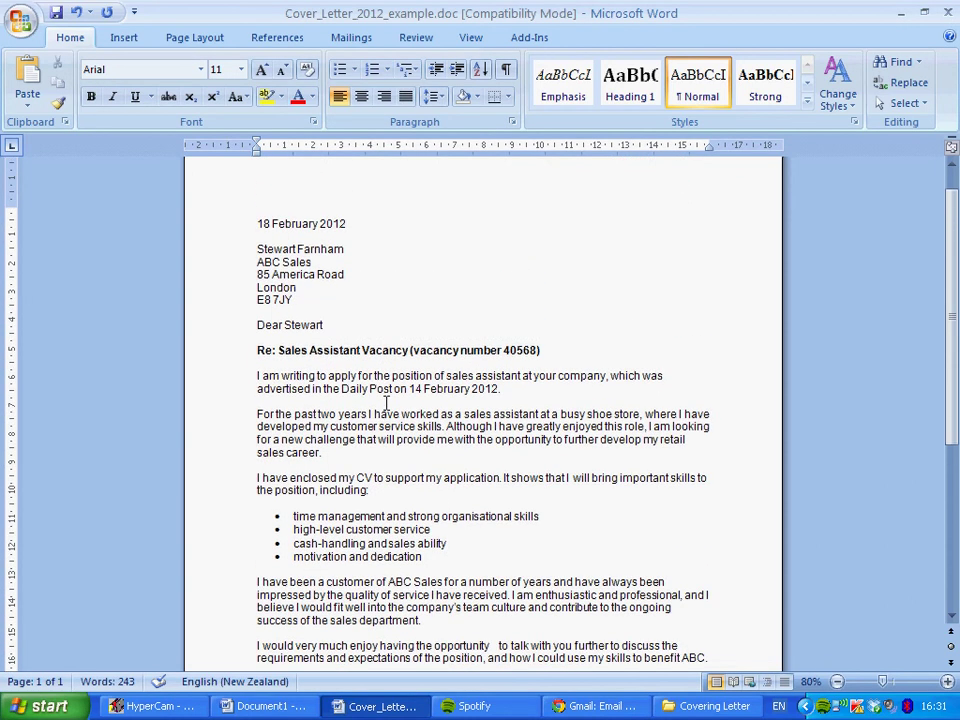